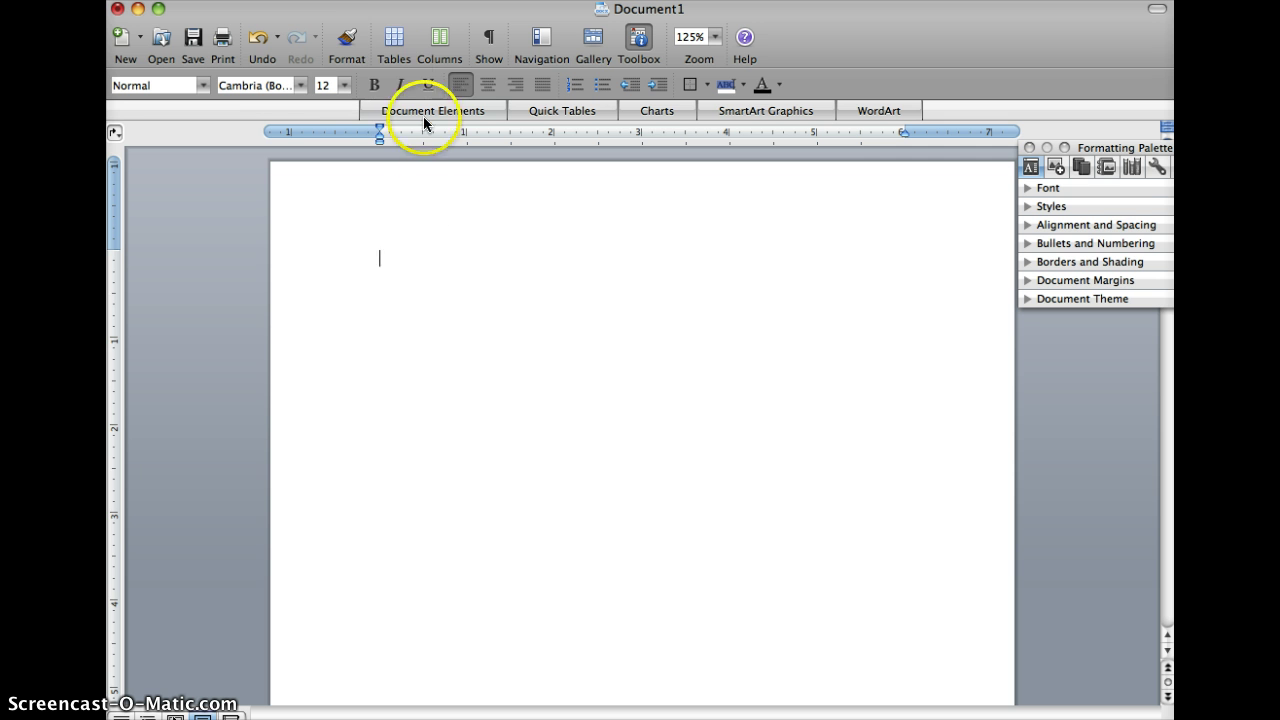
Insert a table with 17 rows and 4 columns into the blank document
{"action": "left_click", "coordinate": [394, 40]}
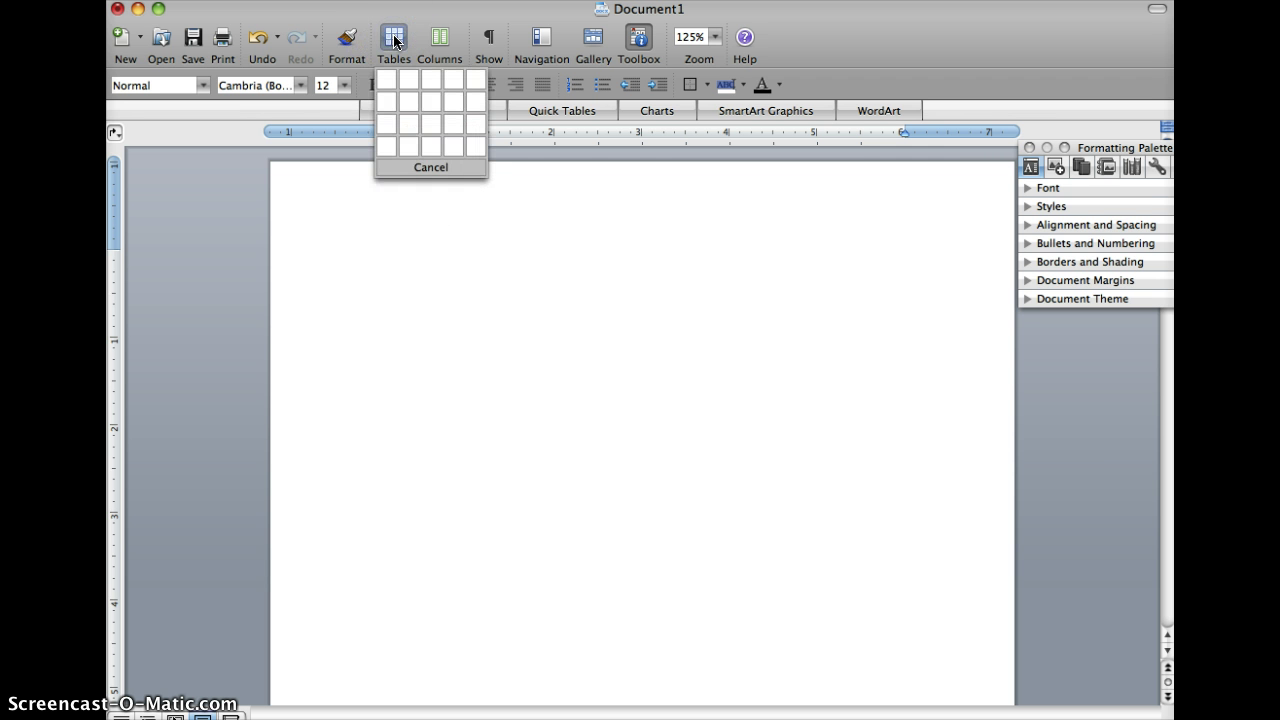
{"action": "left_click_drag", "start_coordinate": [394, 40], "coordinate": [451, 443]}
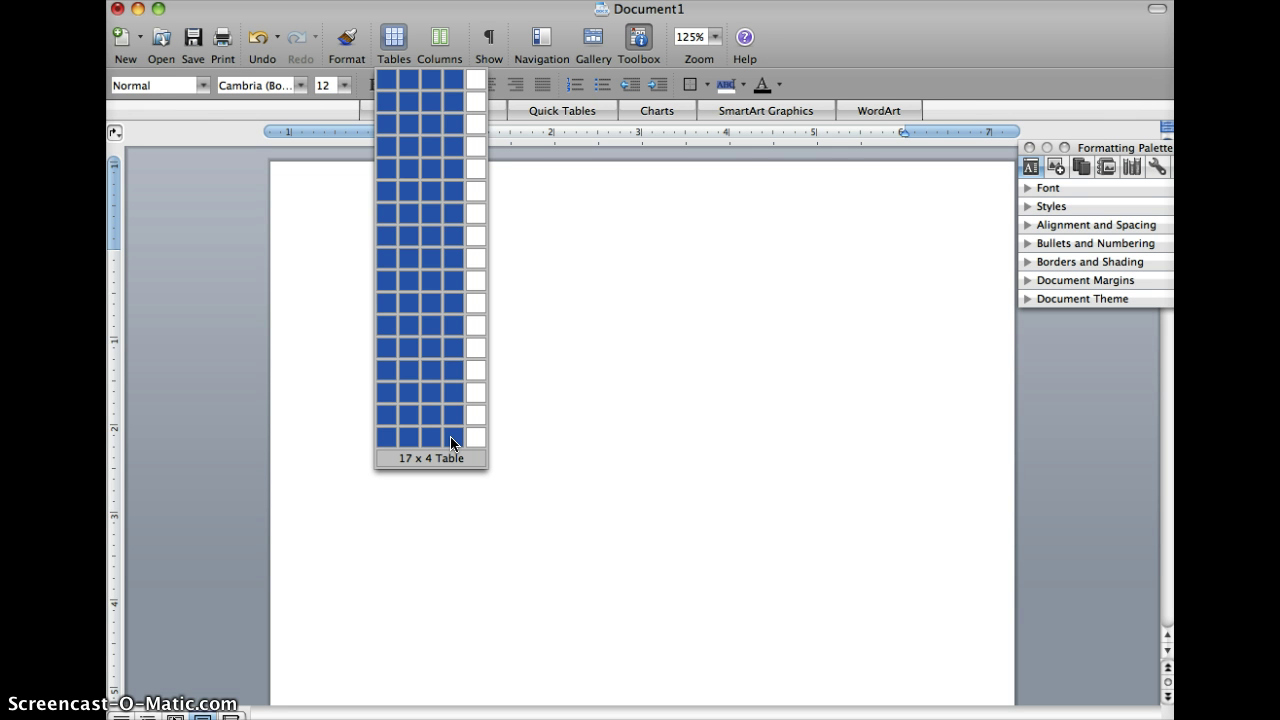
{"action": "mouse_move", "coordinate": [450, 436]}
{"action": "left_mouse_down"}
{"action": "mouse_move", "coordinate": [377, 430]}
{"action": "mouse_move", "coordinate": [444, 437]}
{"action": "left_mouse_up"}
{"action": "left_click_drag", "start_coordinate": [448, 436], "coordinate": [448, 436]}
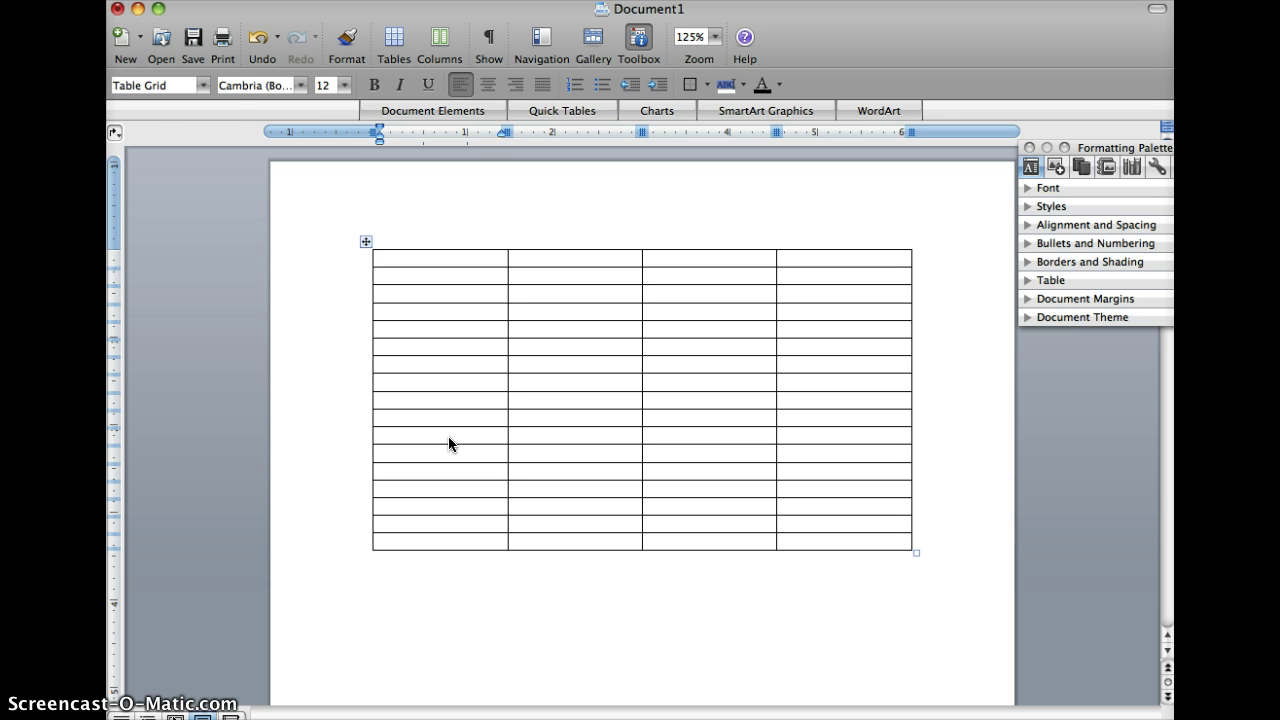
Fill the table's header row with Name, Age, Favorite Food and Favorite Color
{"action": "left_click", "coordinate": [436, 260]}
{"action": "left_click", "coordinate": [386, 256]}
{"action": "type", "text": "Name"}
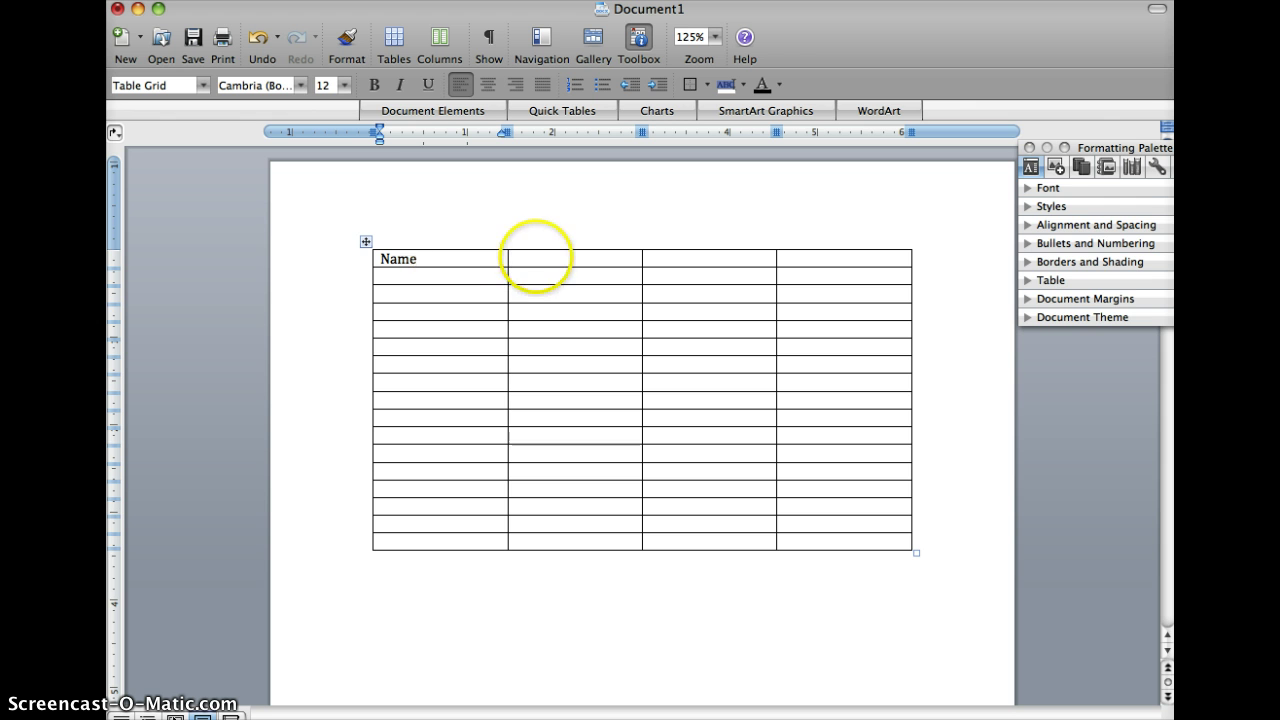
{"action": "left_click", "coordinate": [535, 258]}
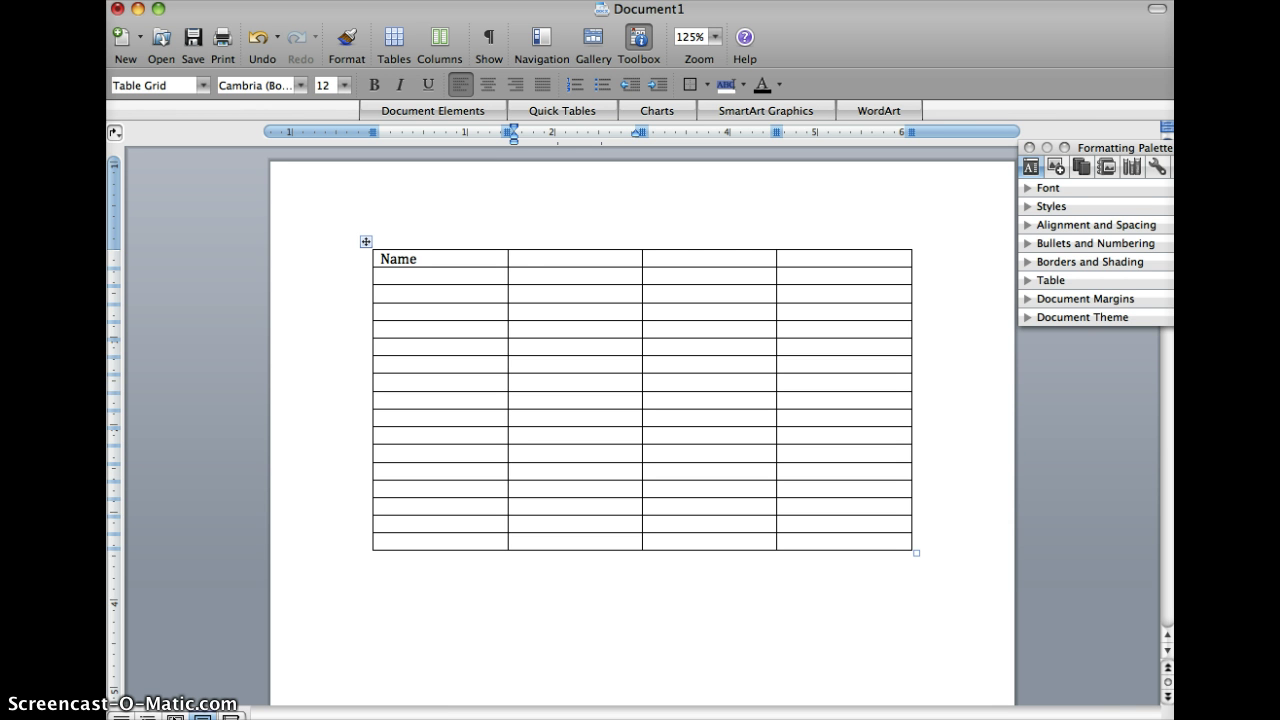
{"action": "type", "text": "Age"}
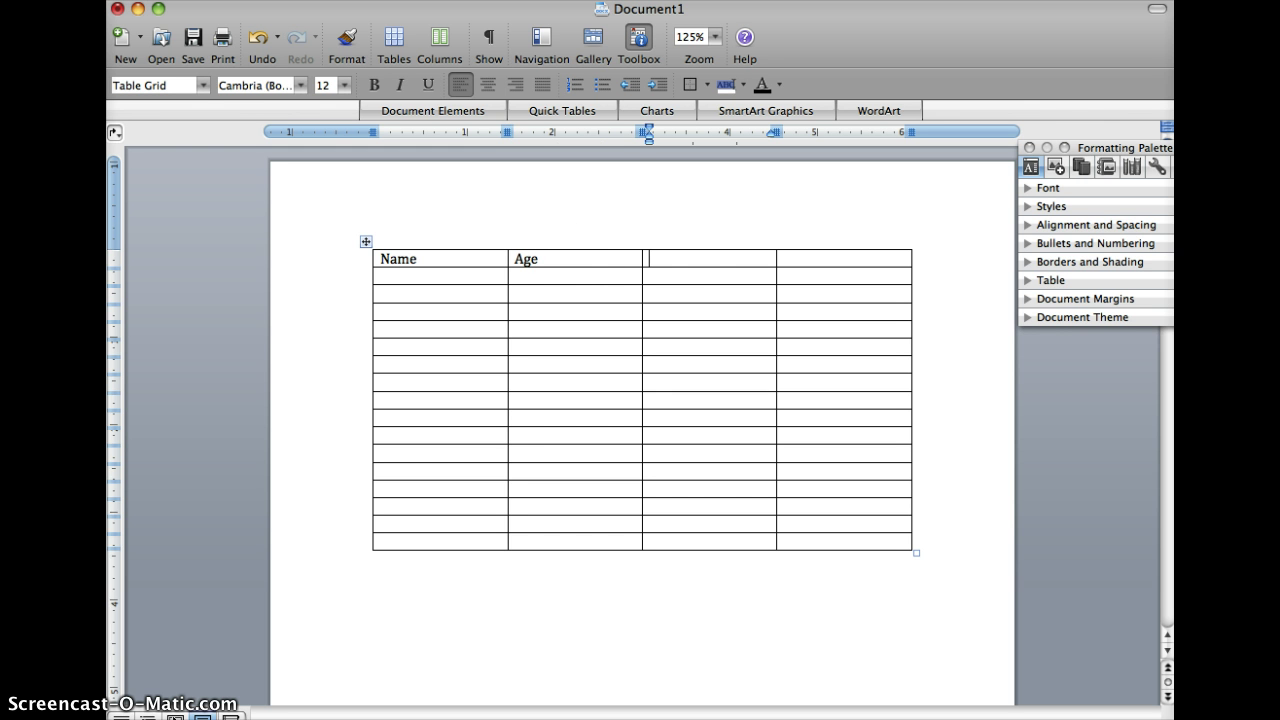
{"action": "left_click", "coordinate": [665, 256]}
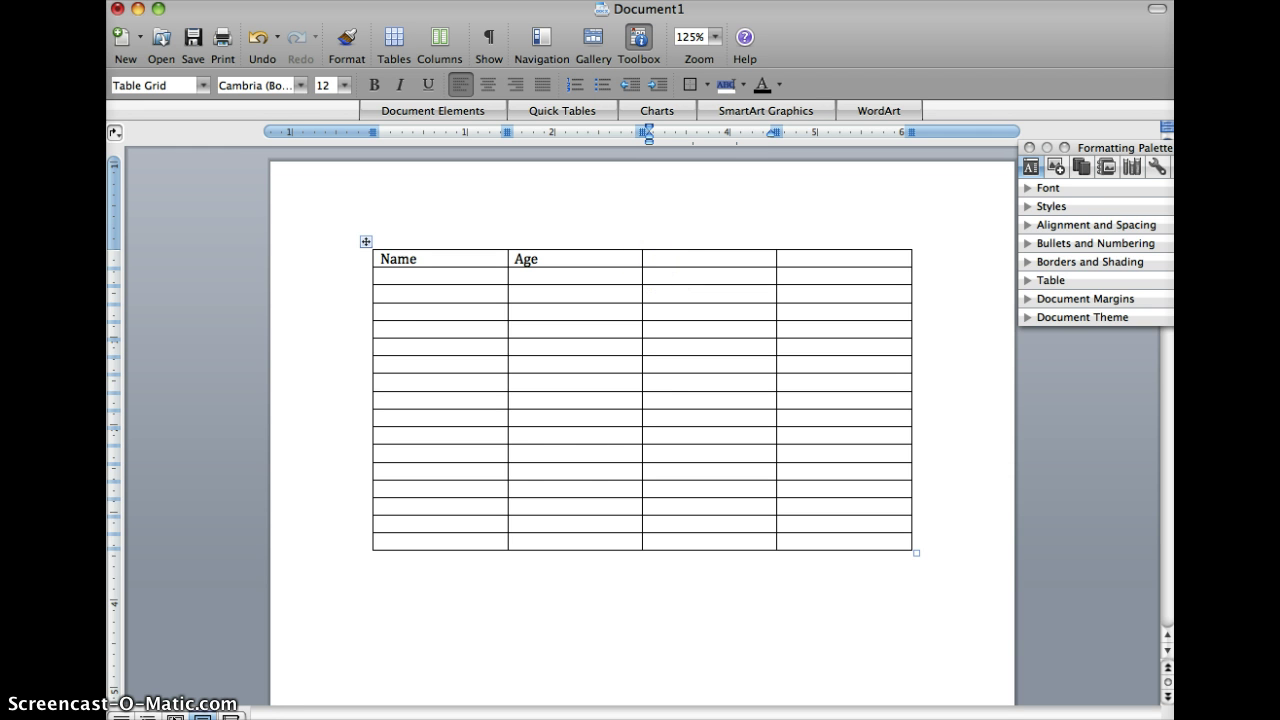
{"action": "type", "text": "Favorite Food"}
{"action": "key", "text": "Tab"}
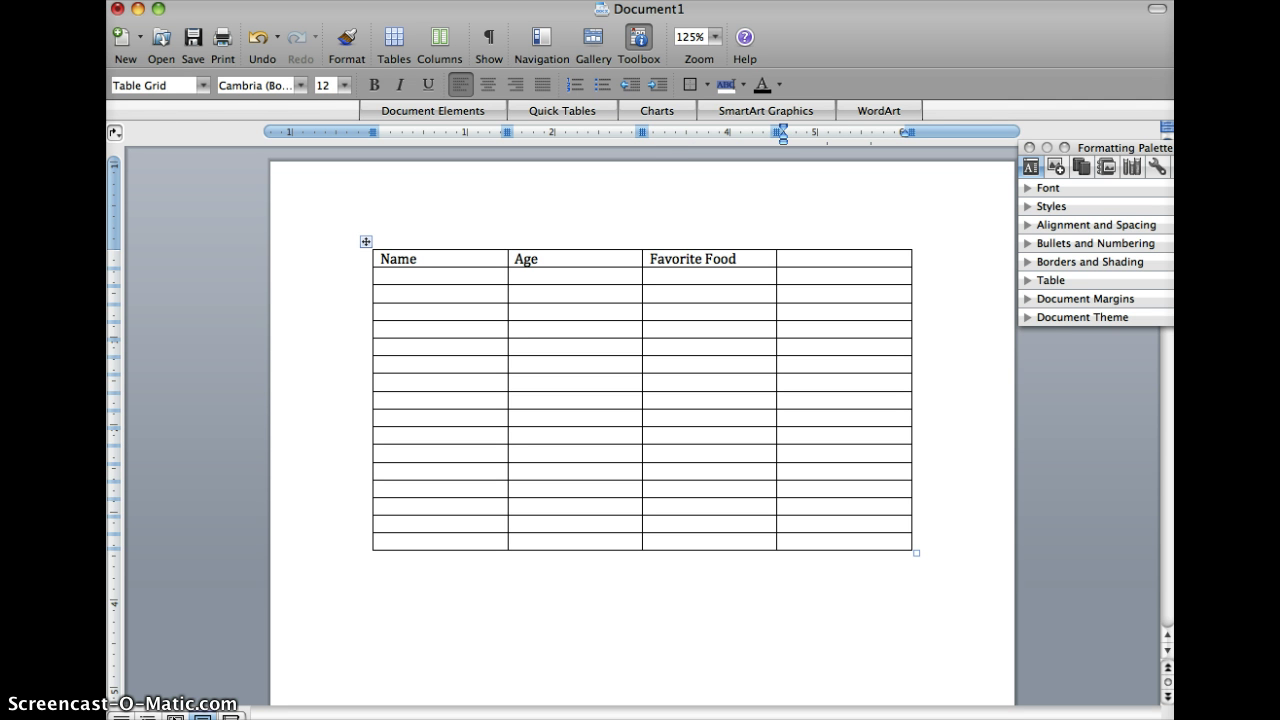
{"action": "type", "text": "Favorite Color"}
{"action": "left_click", "coordinate": [700, 638]}
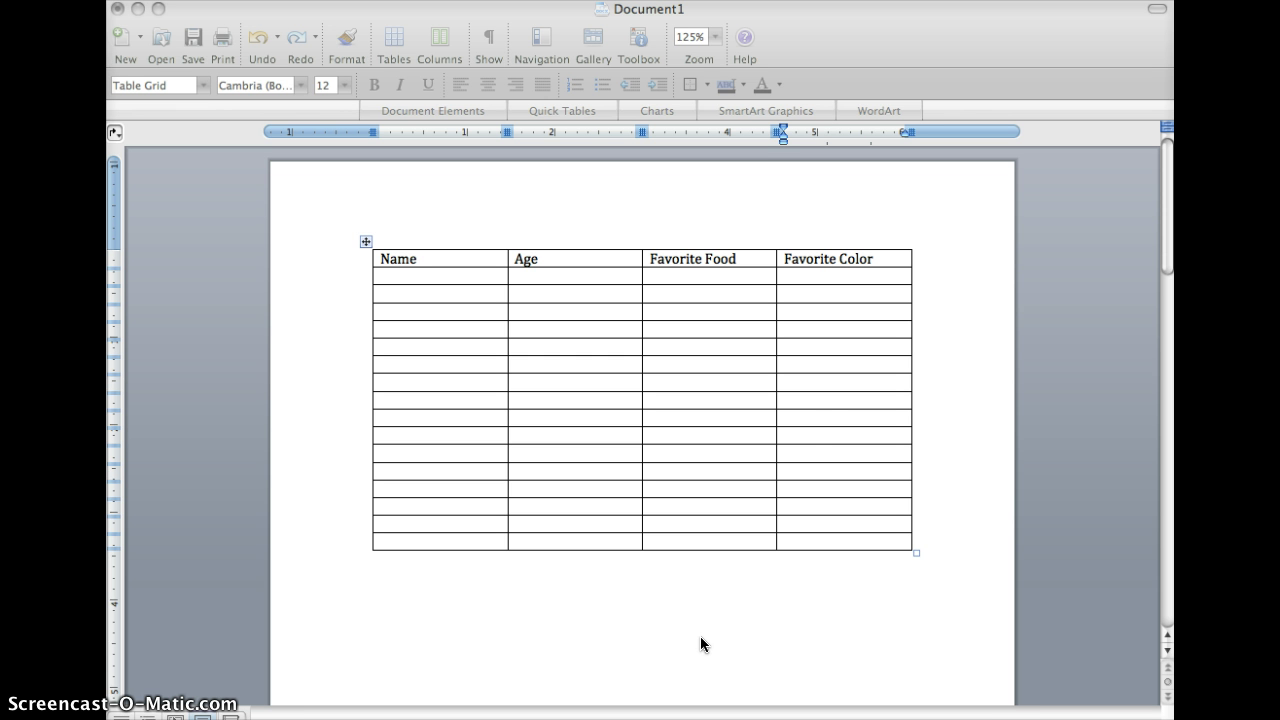
Make the text in all four header cells bold
{"action": "left_click", "coordinate": [887, 260]}
{"action": "left_click_drag", "start_coordinate": [887, 260], "coordinate": [457, 262]}
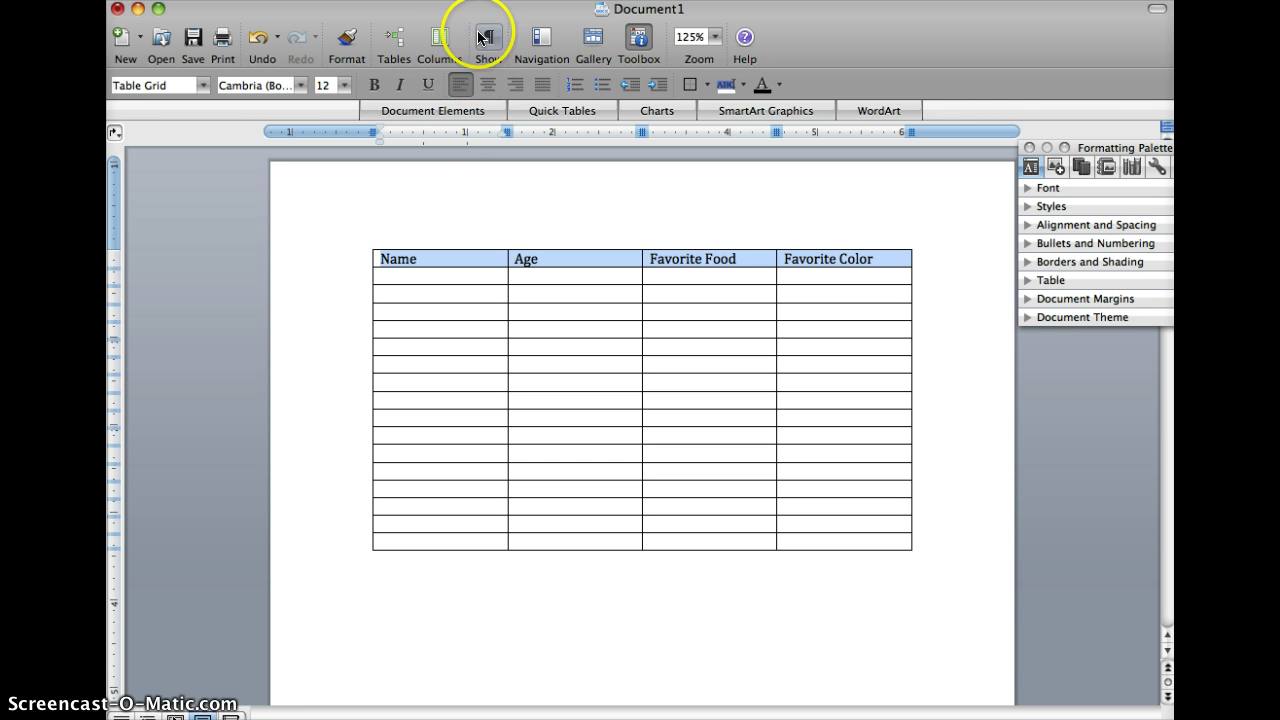
{"action": "left_click", "coordinate": [370, 88]}
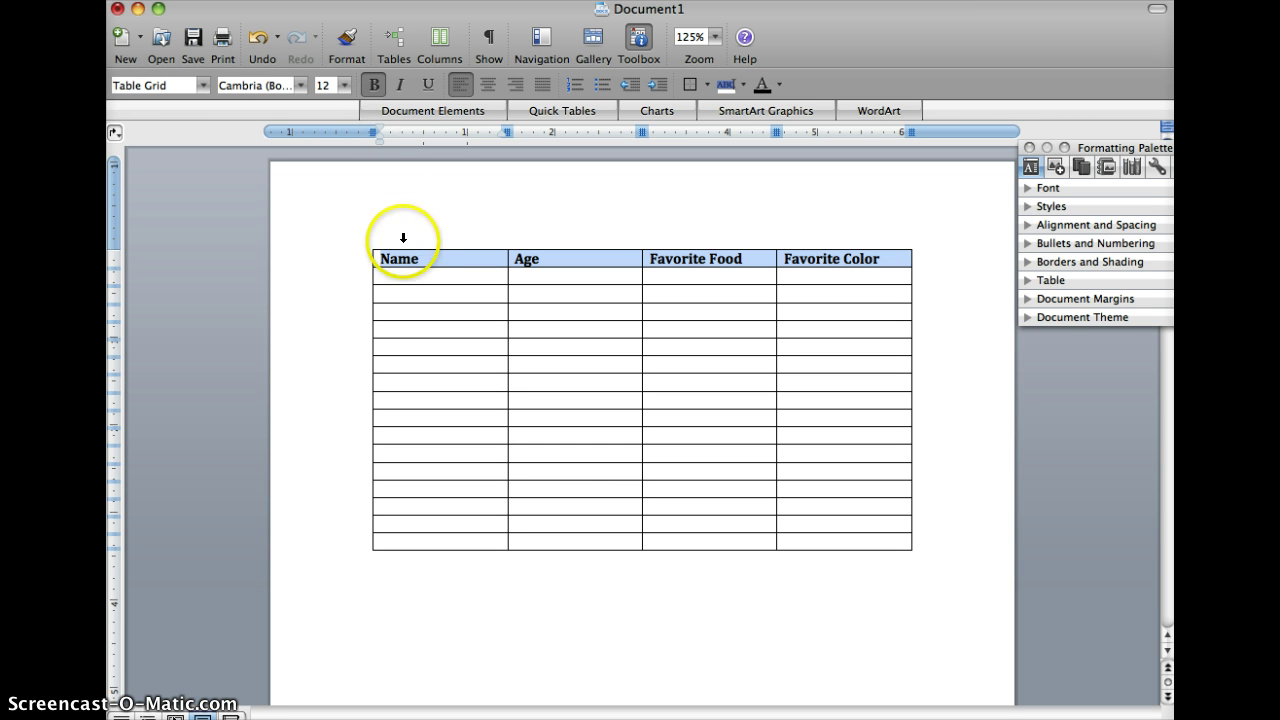
Fill the first row under the headers with the student's name, age 9, favorite food pizza and favorite color purple
{"action": "left_click", "coordinate": [417, 276]}
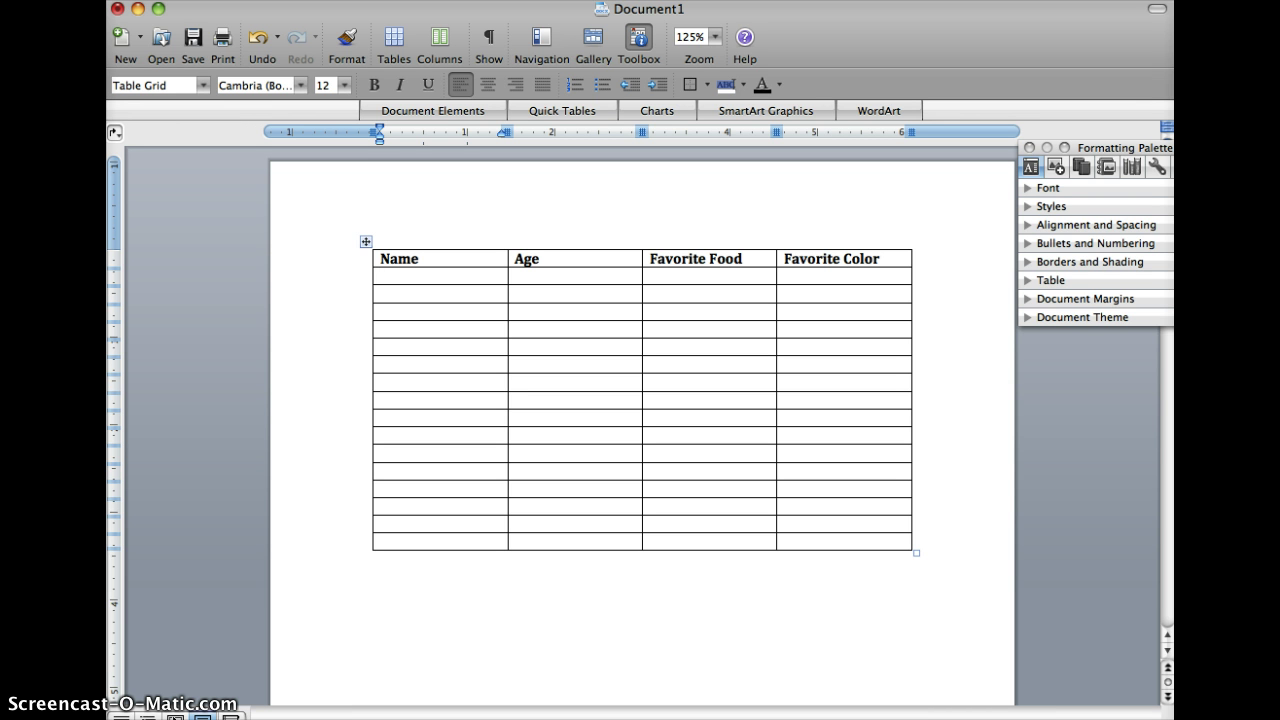
{"action": "type", "text": "Becca"}
{"action": "key", "text": "Tab"}
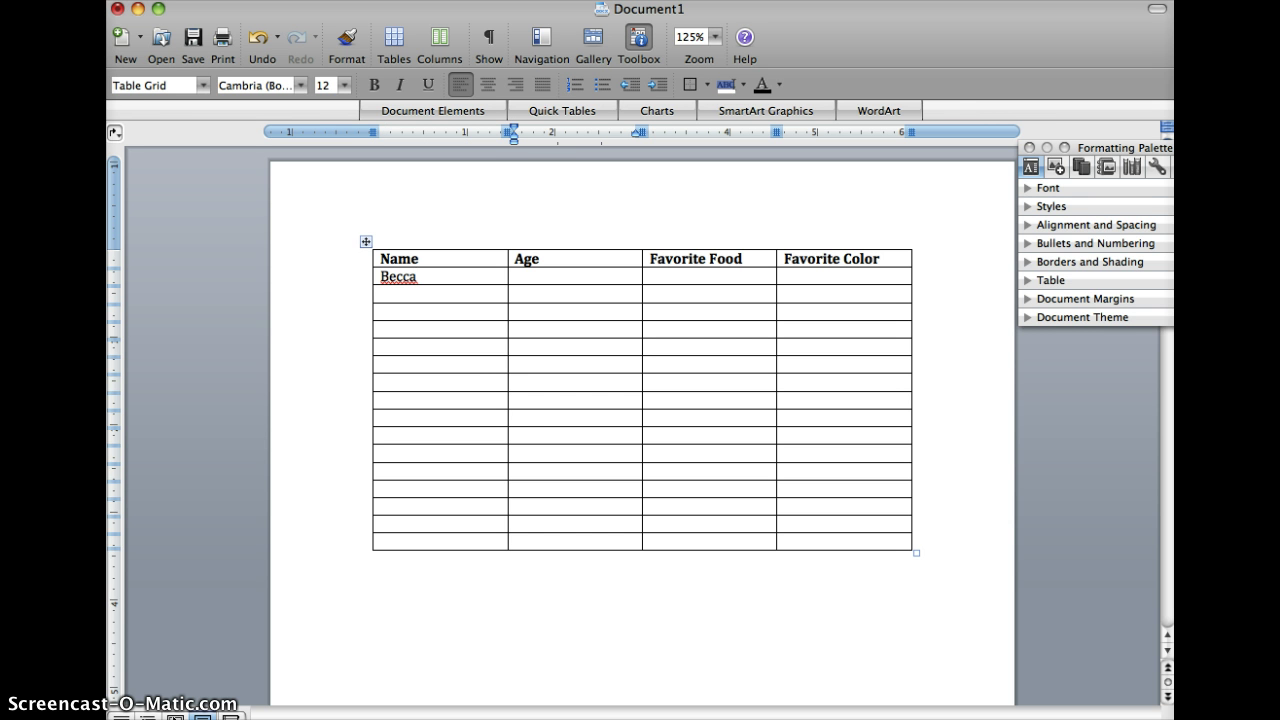
{"action": "type", "text": "9"}
{"action": "key", "text": "Tab"}
{"action": "type", "text": "pizza"}
{"action": "key", "text": "Tab"}
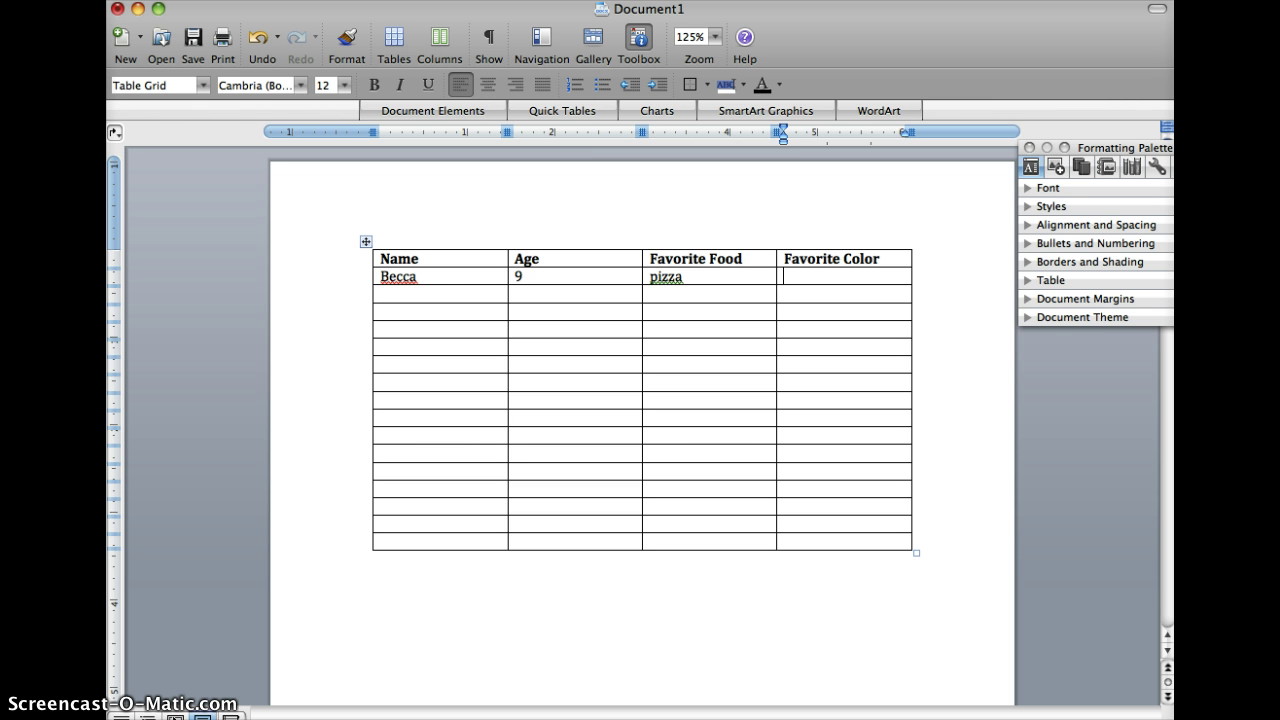
{"action": "type", "text": "purple"}
Delete the empty last row of the completed student table
{"action": "scroll", "coordinate": [751, 323], "scroll_direction": "down", "scroll_amount": 3}
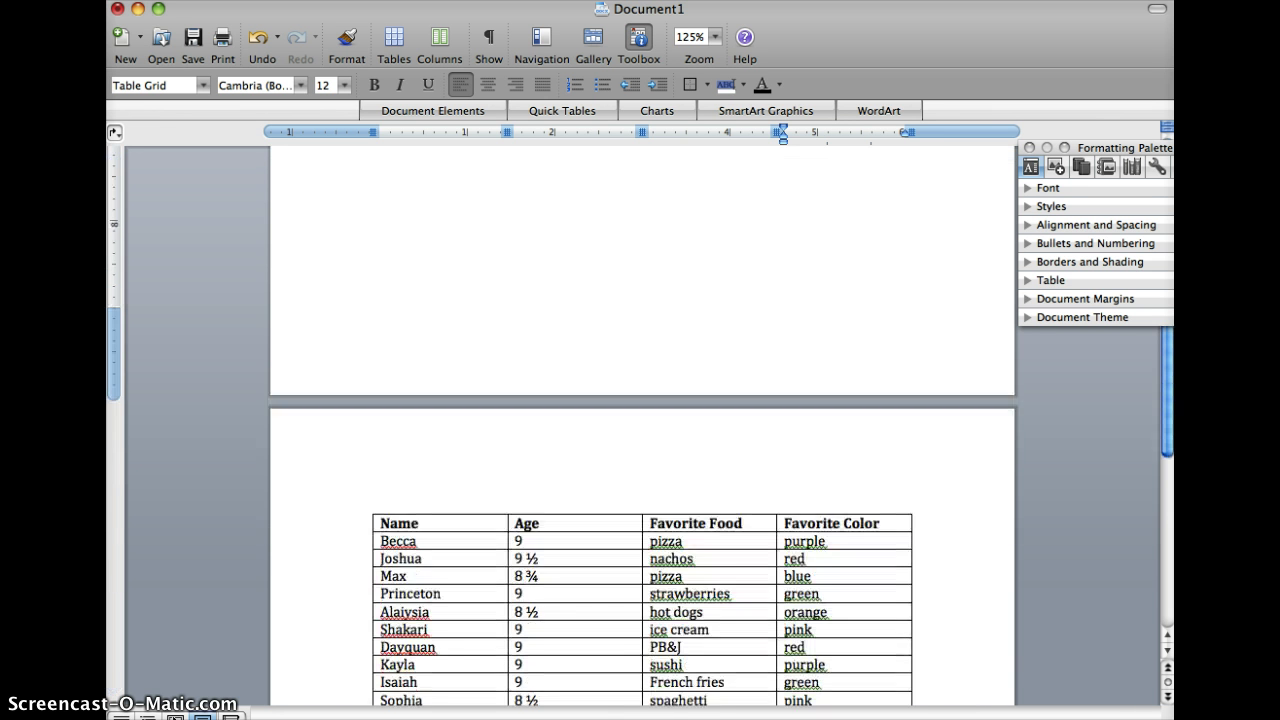
{"action": "scroll", "coordinate": [640, 420], "scroll_direction": "down", "scroll_amount": 8}
{"action": "scroll", "coordinate": [640, 420], "scroll_direction": "up", "scroll_amount": 2}
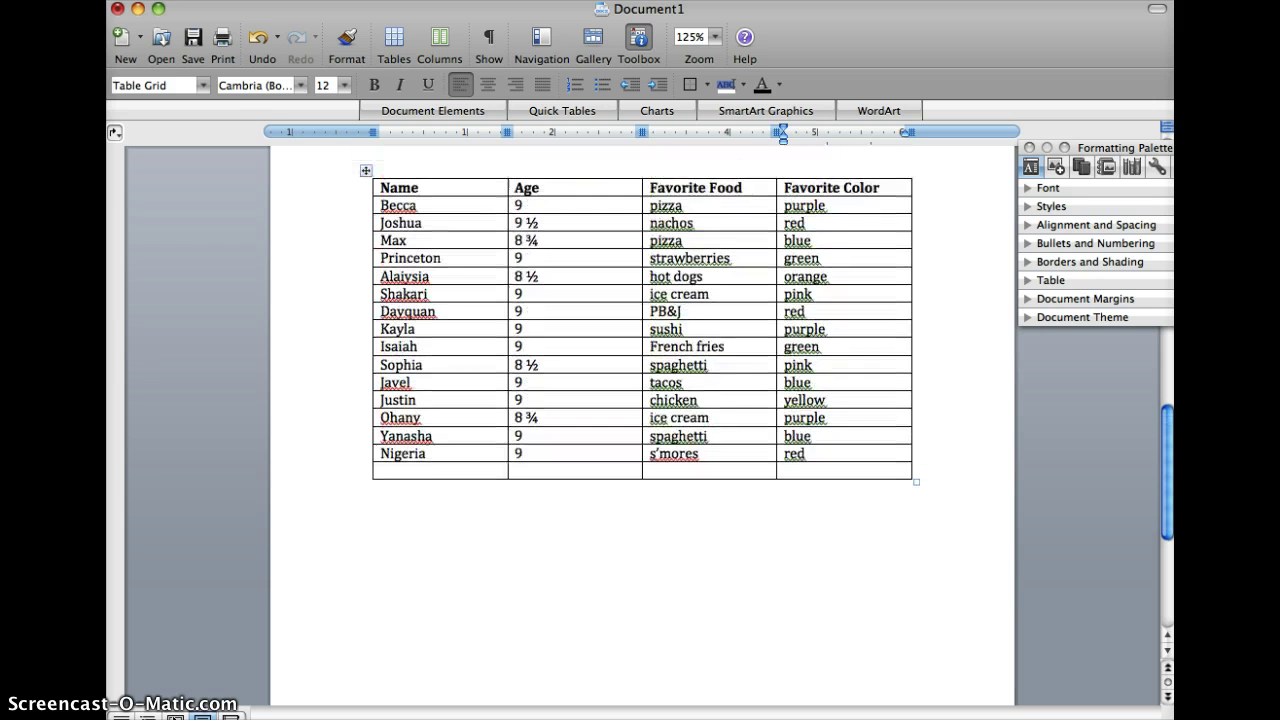
{"action": "scroll", "coordinate": [640, 420], "scroll_direction": "up", "scroll_amount": 1}
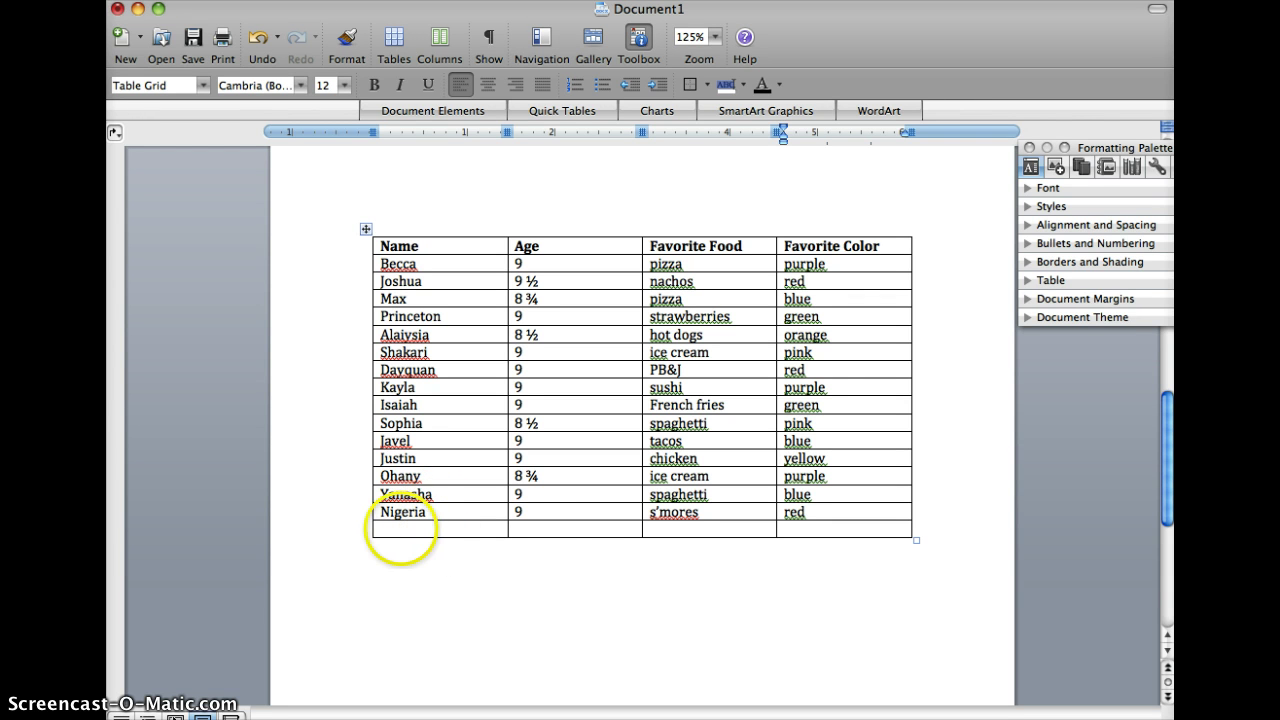
{"action": "left_click", "coordinate": [400, 530]}
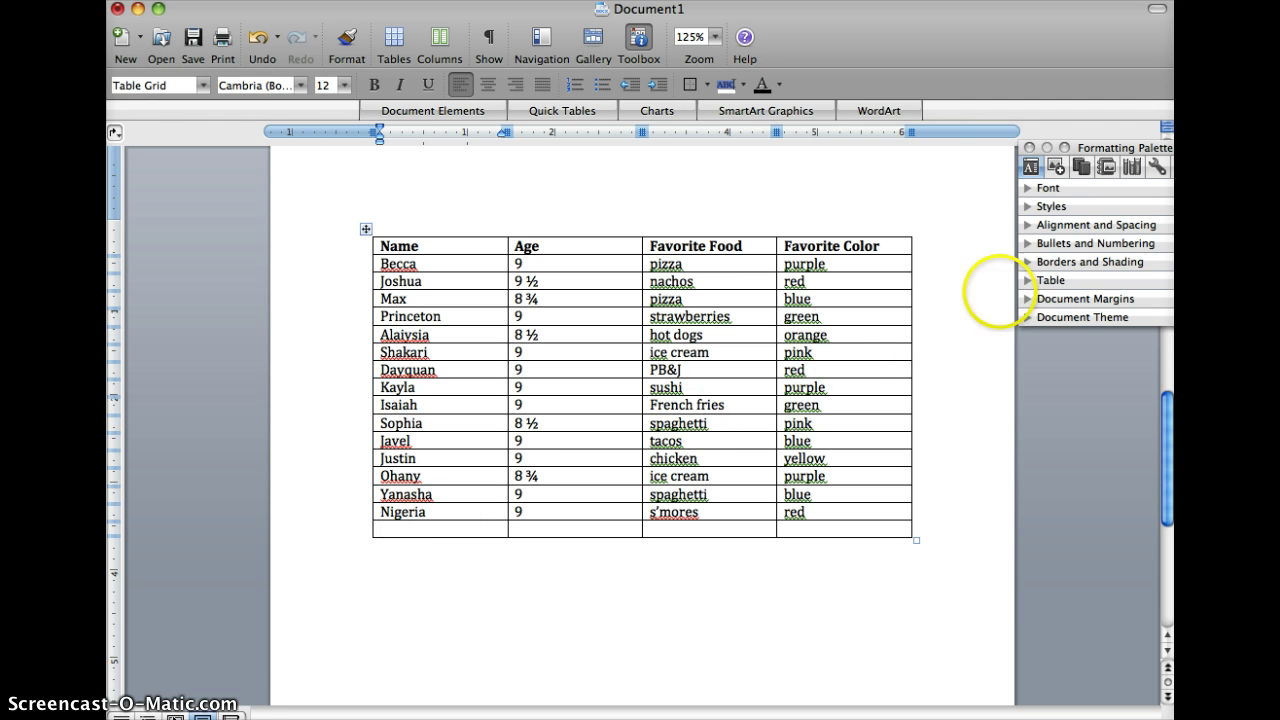
{"action": "left_click", "coordinate": [1036, 283]}
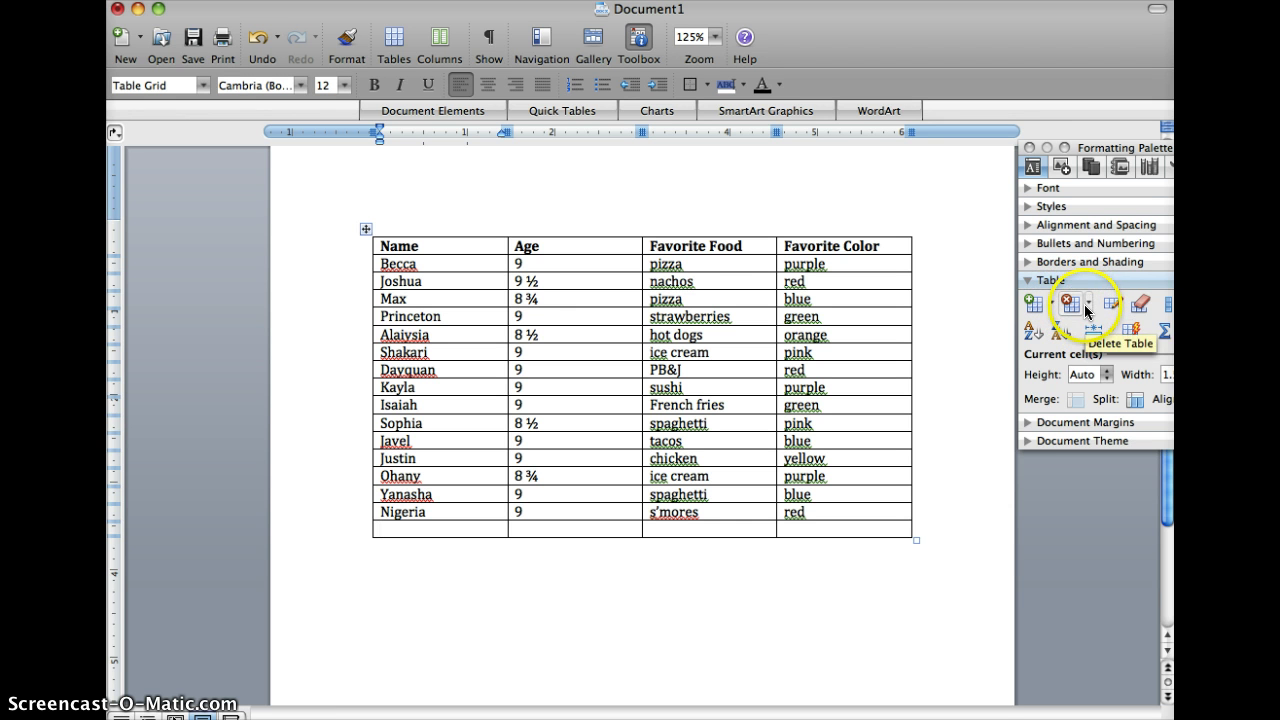
{"action": "left_click", "coordinate": [1088, 306]}
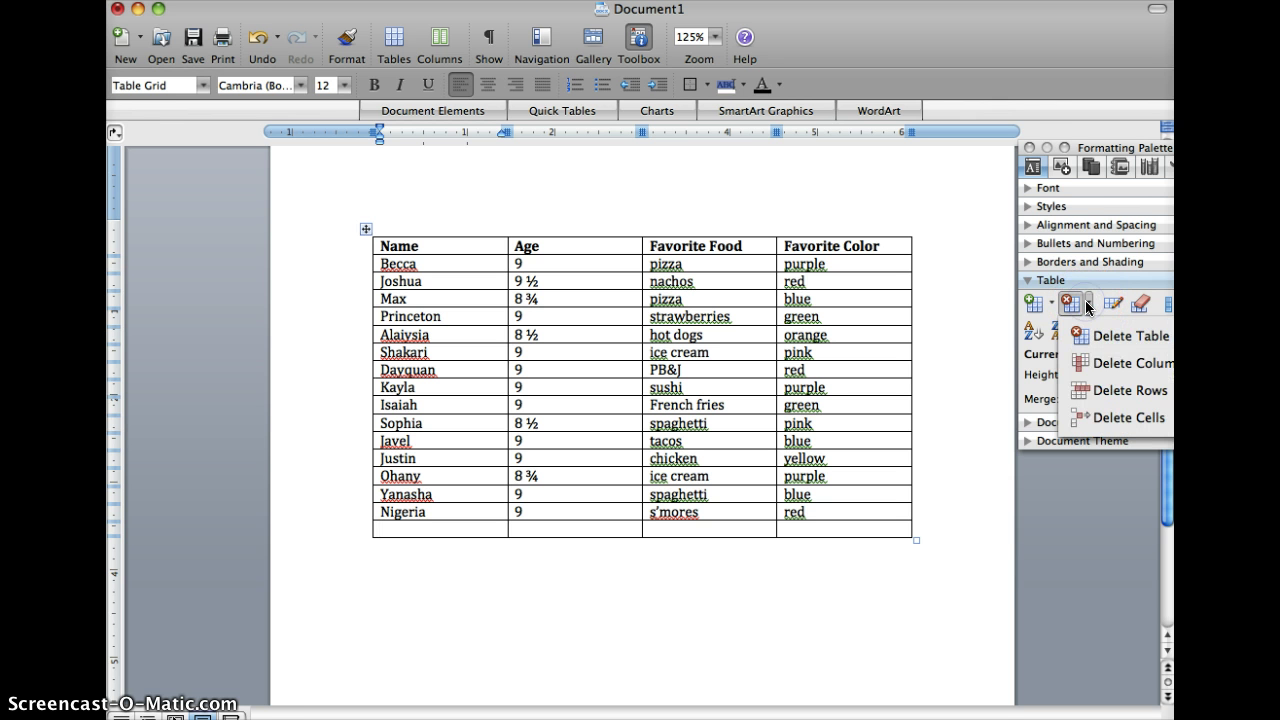
{"action": "left_click", "coordinate": [1106, 396]}
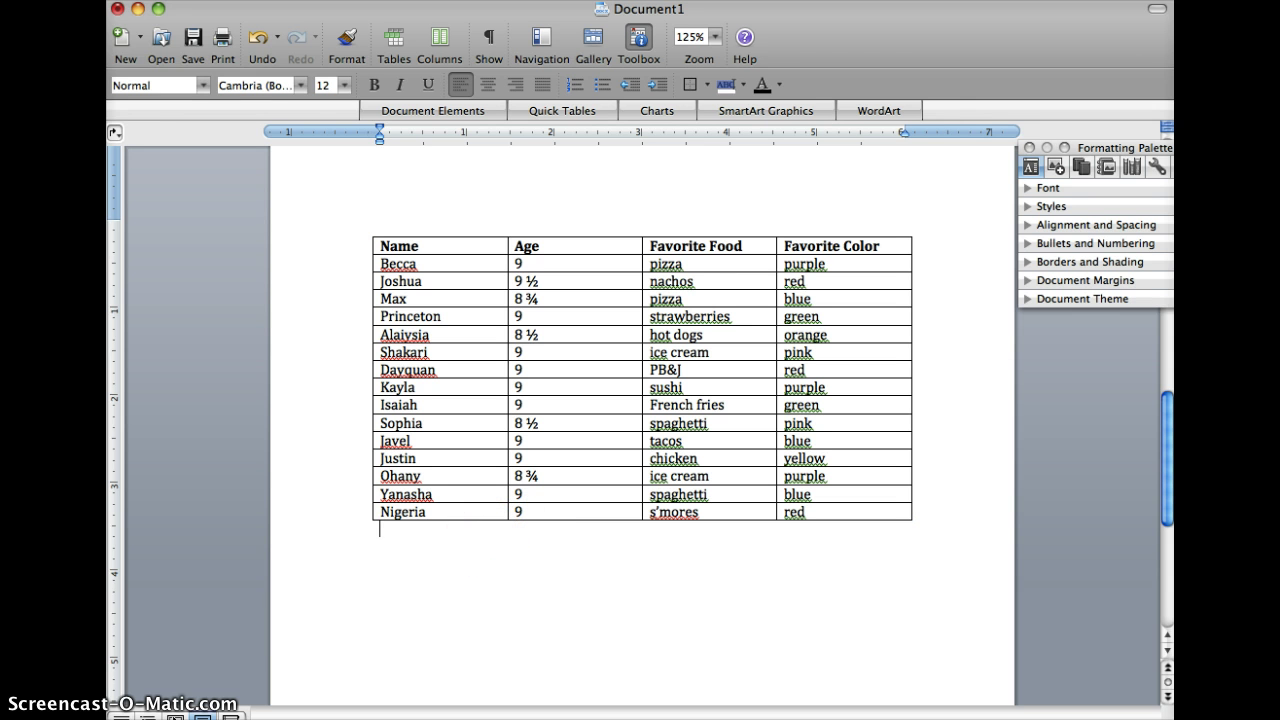
Sort the table in ascending alphabetical order by the Name column
{"action": "left_click", "coordinate": [471, 530]}
{"action": "left_click", "coordinate": [435, 232]}
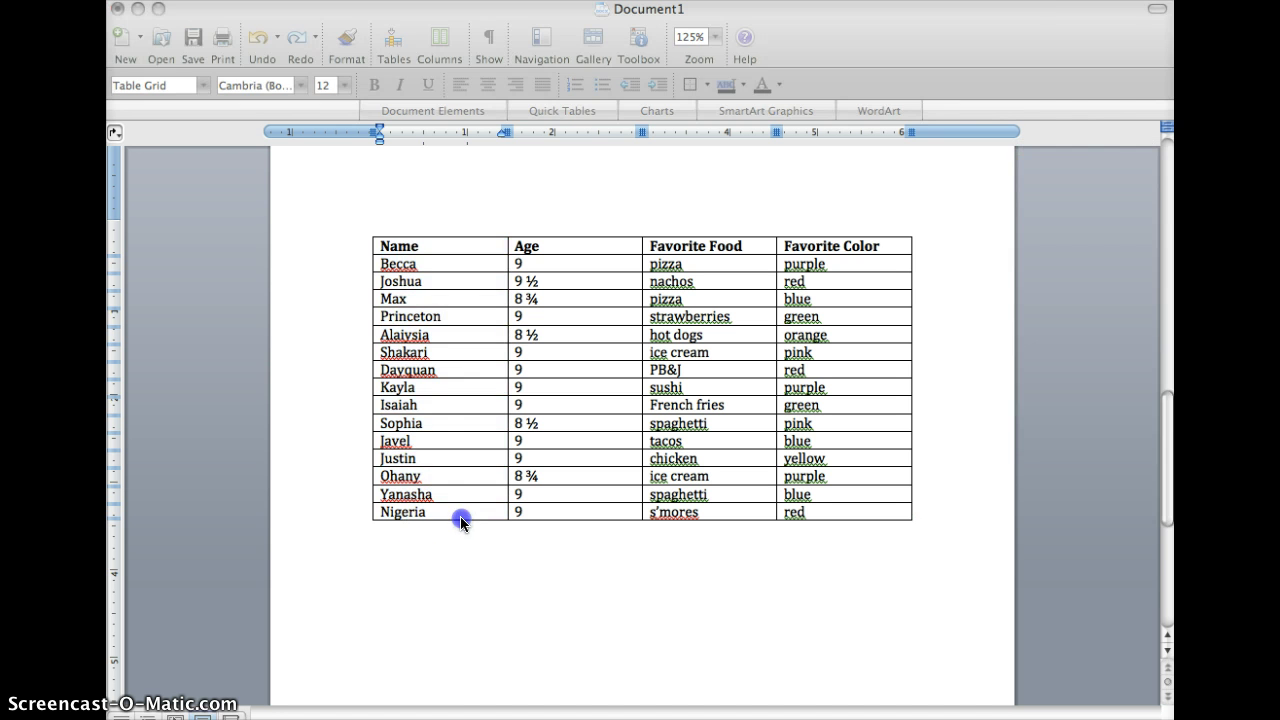
{"action": "left_click", "coordinate": [461, 519]}
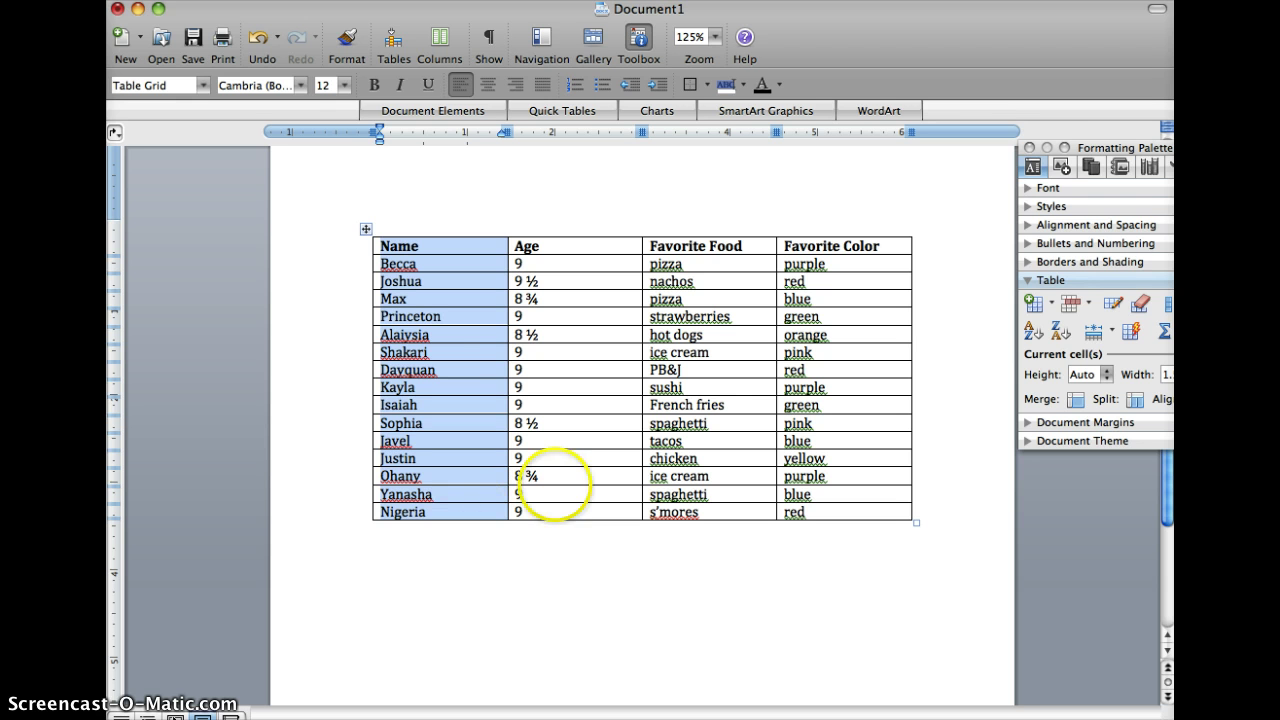
{"action": "left_click", "coordinate": [1033, 336]}
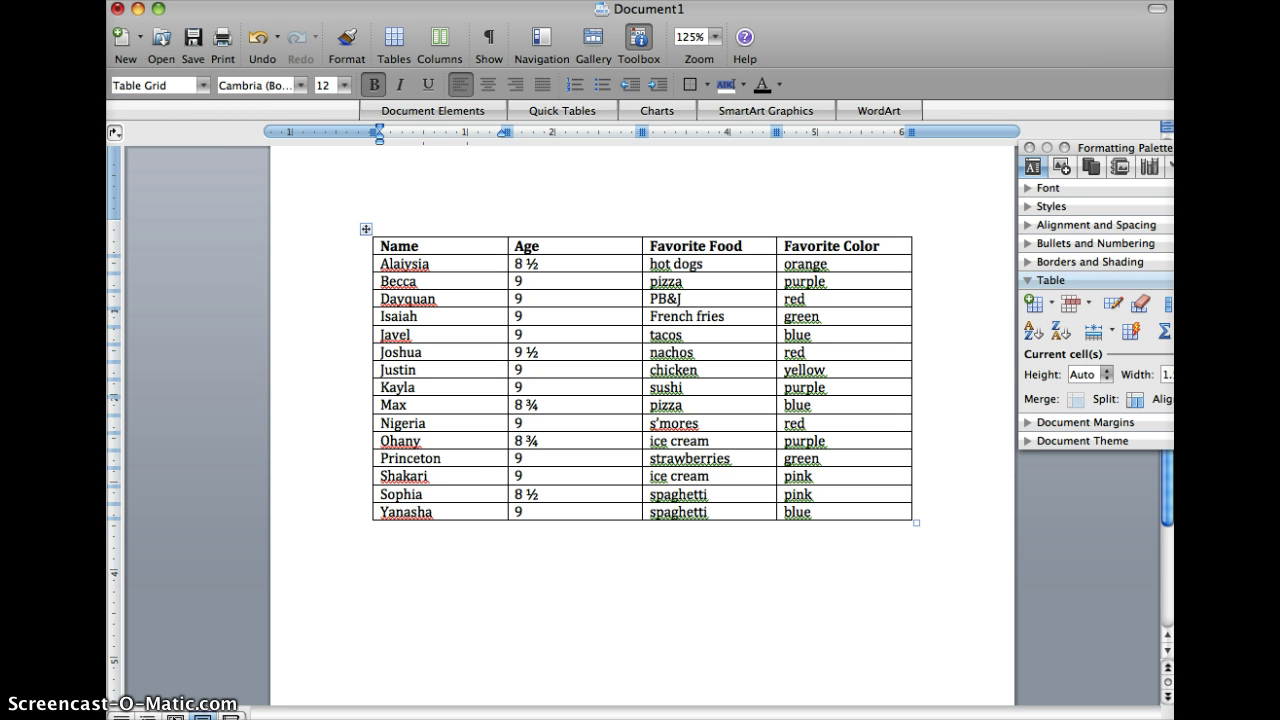
Insert an empty row below the second-to-last student's row, directly above the last row
{"action": "left_click", "coordinate": [443, 491]}
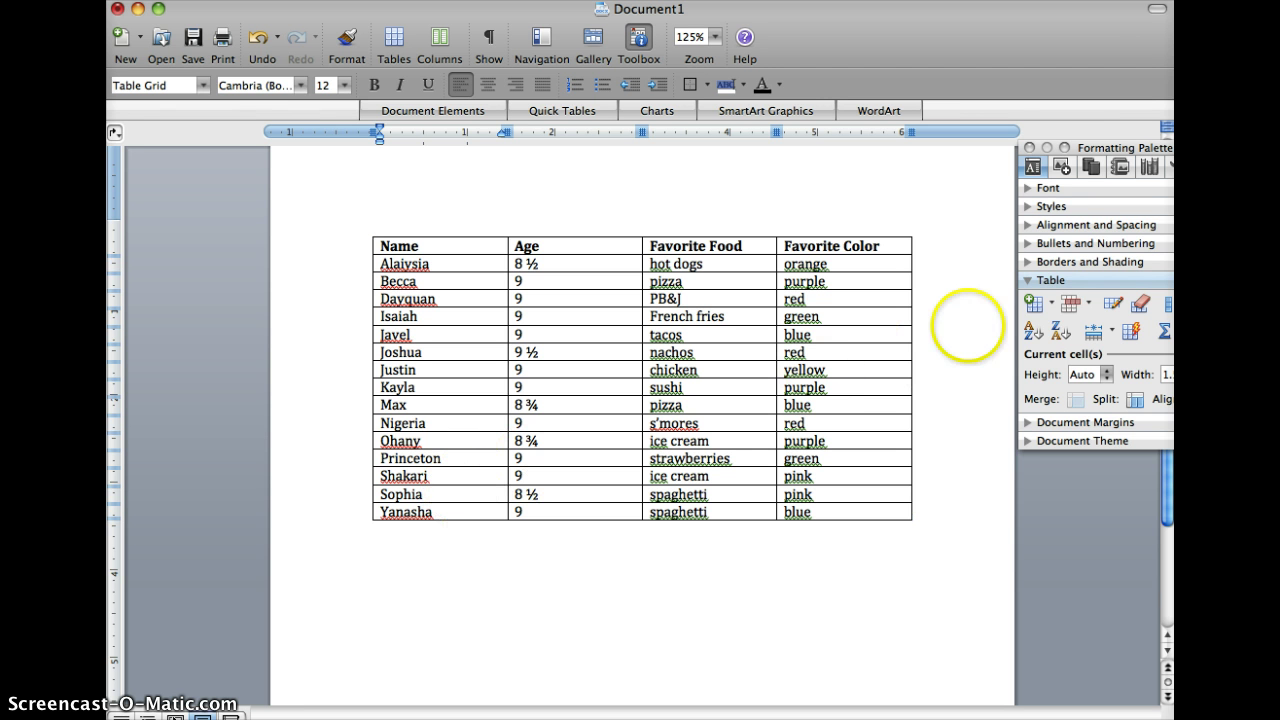
{"action": "left_click", "coordinate": [1051, 304]}
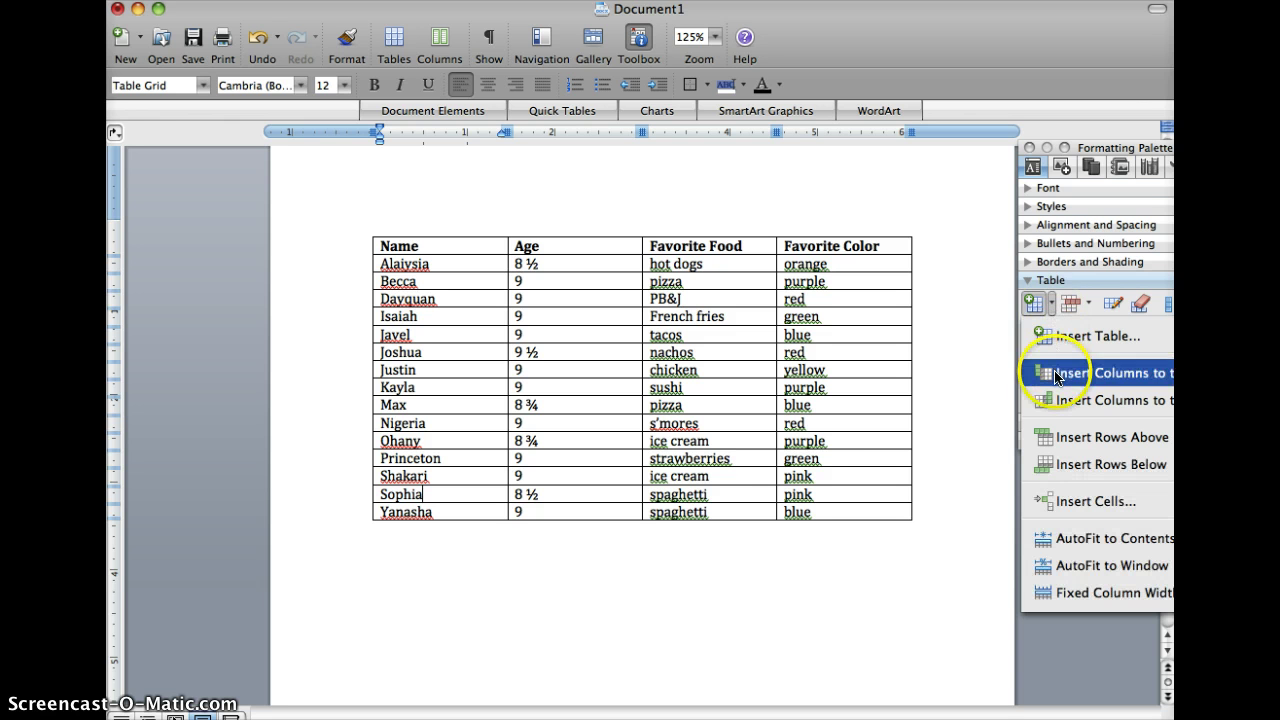
{"action": "left_click", "coordinate": [1082, 458]}
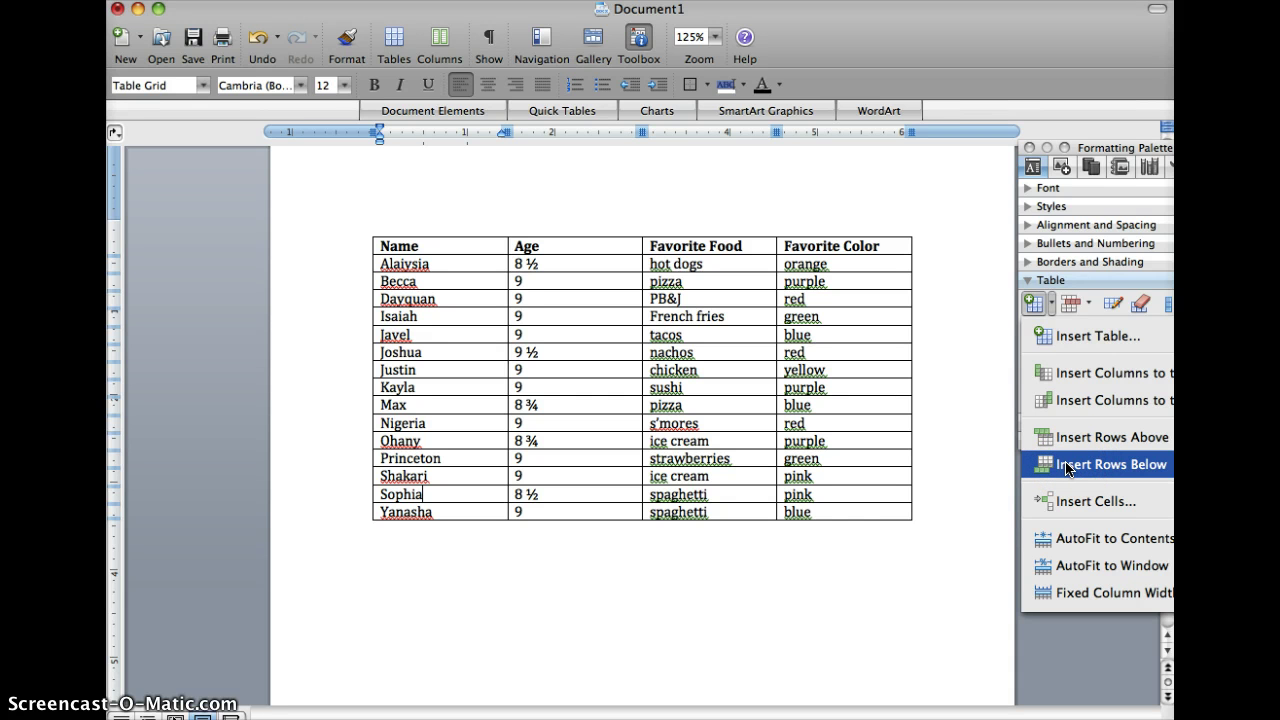
{"action": "left_click", "coordinate": [1068, 466]}
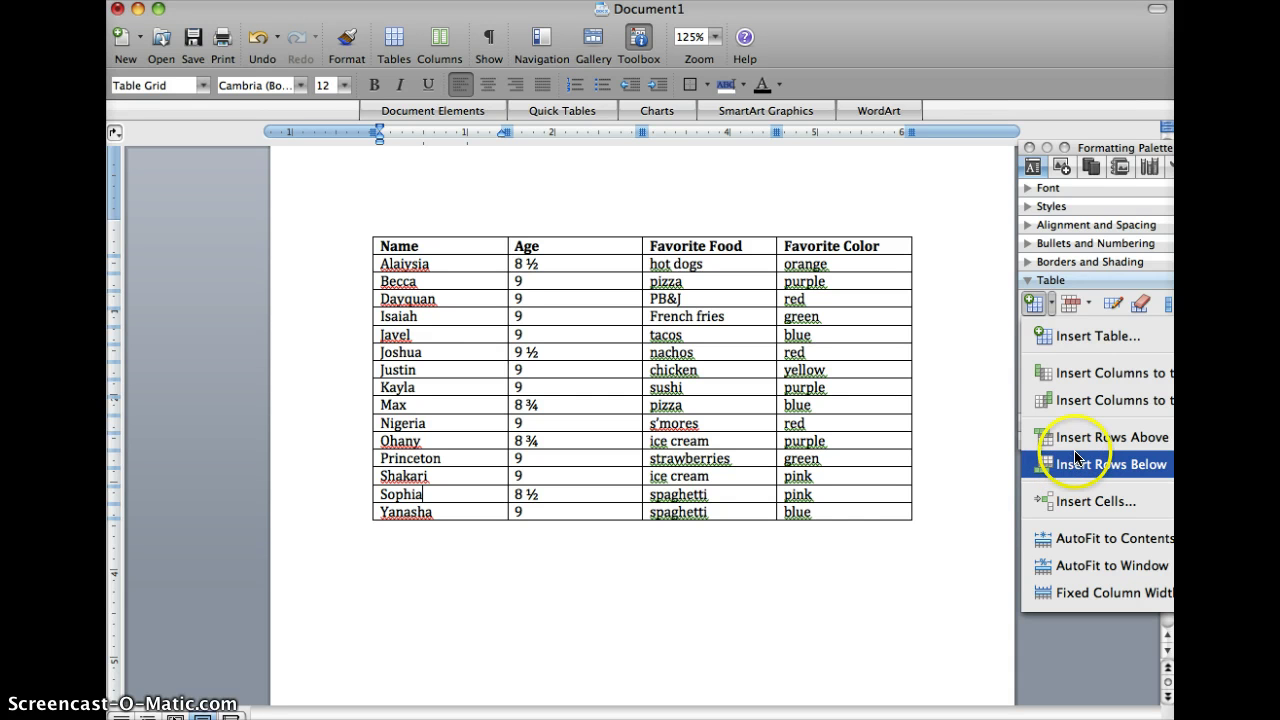
{"action": "left_click", "coordinate": [1082, 440]}
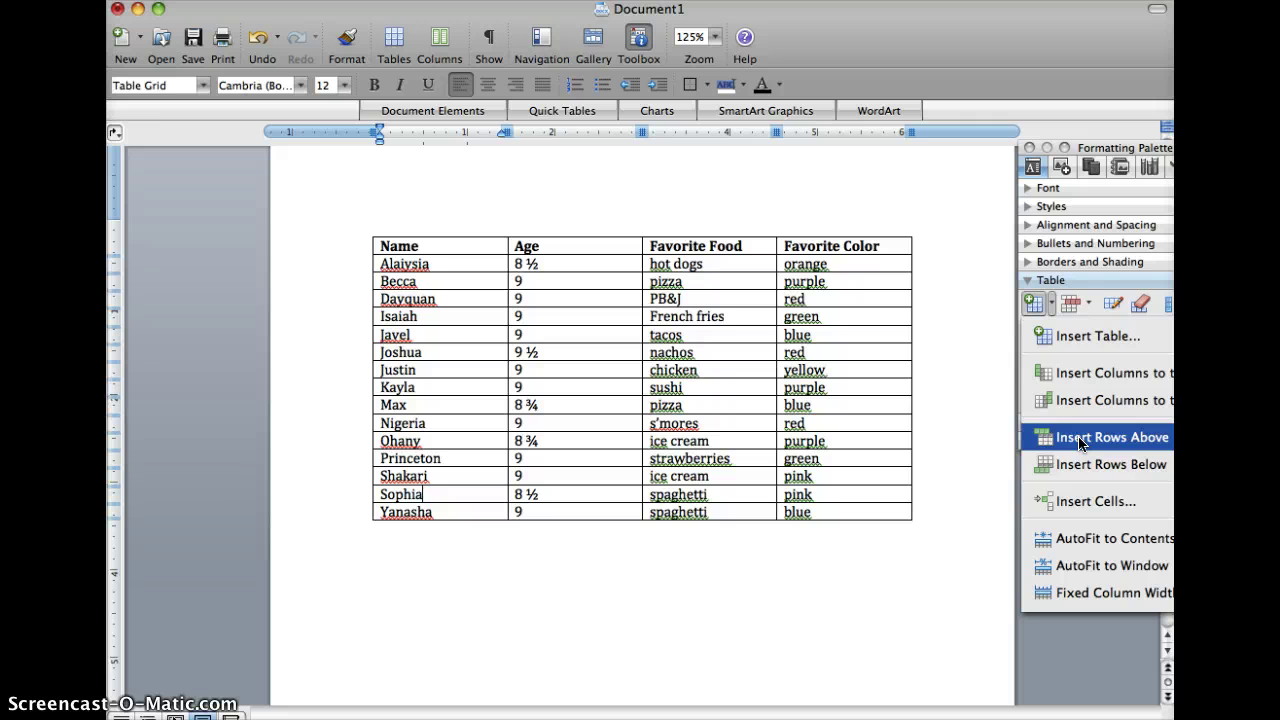
{"action": "left_click", "coordinate": [1080, 468]}
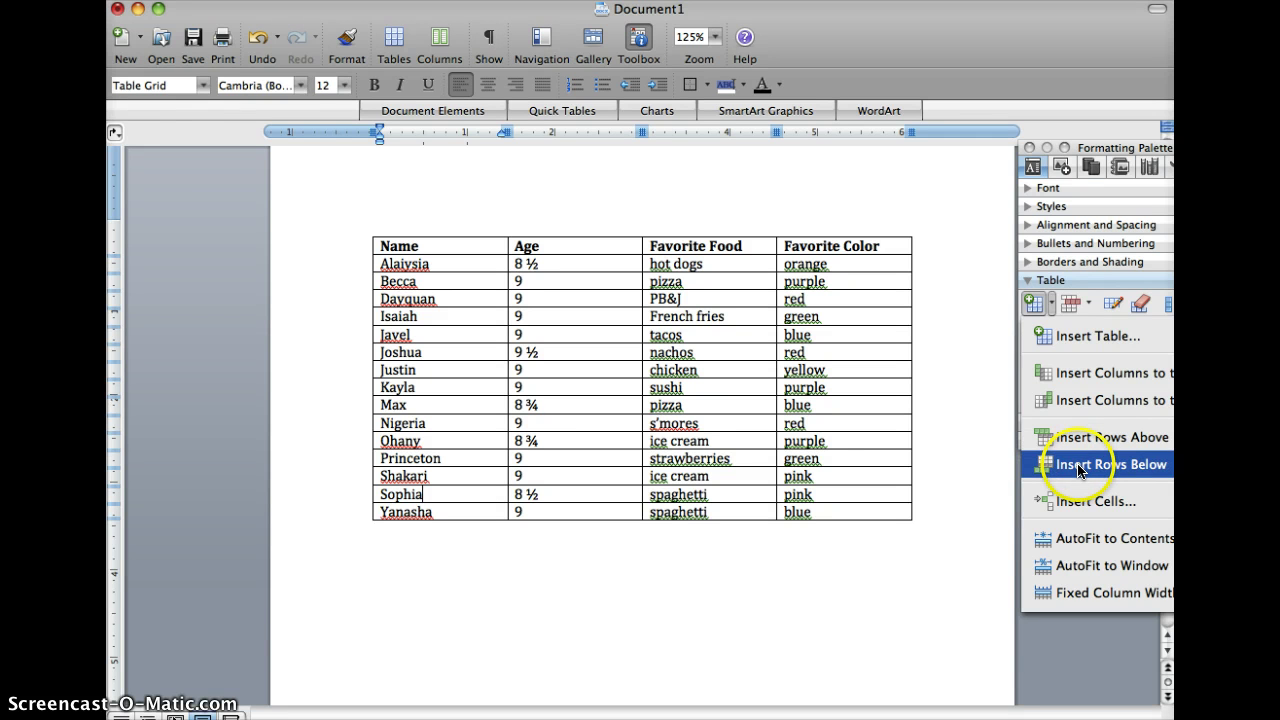
{"action": "left_click", "coordinate": [1080, 466]}
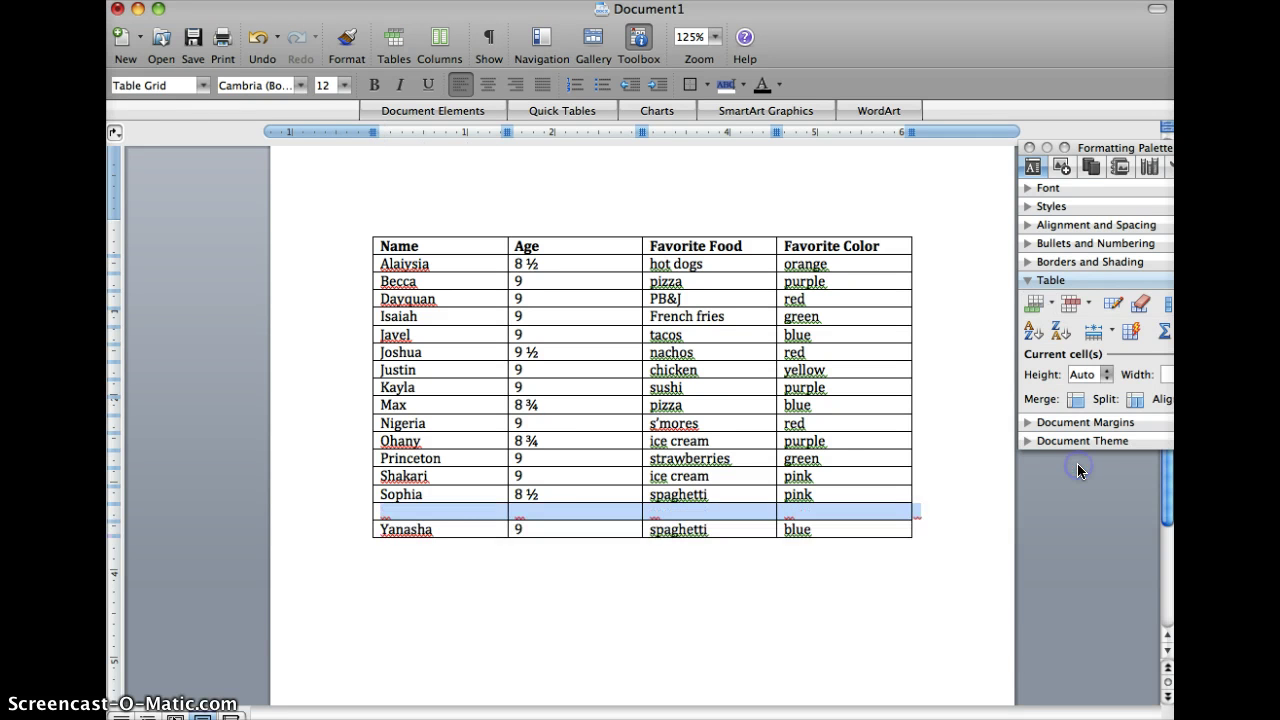
Fill the new row with the student's name, age 9, favorite food corn on the cob and favorite color purple
{"action": "left_click", "coordinate": [406, 511]}
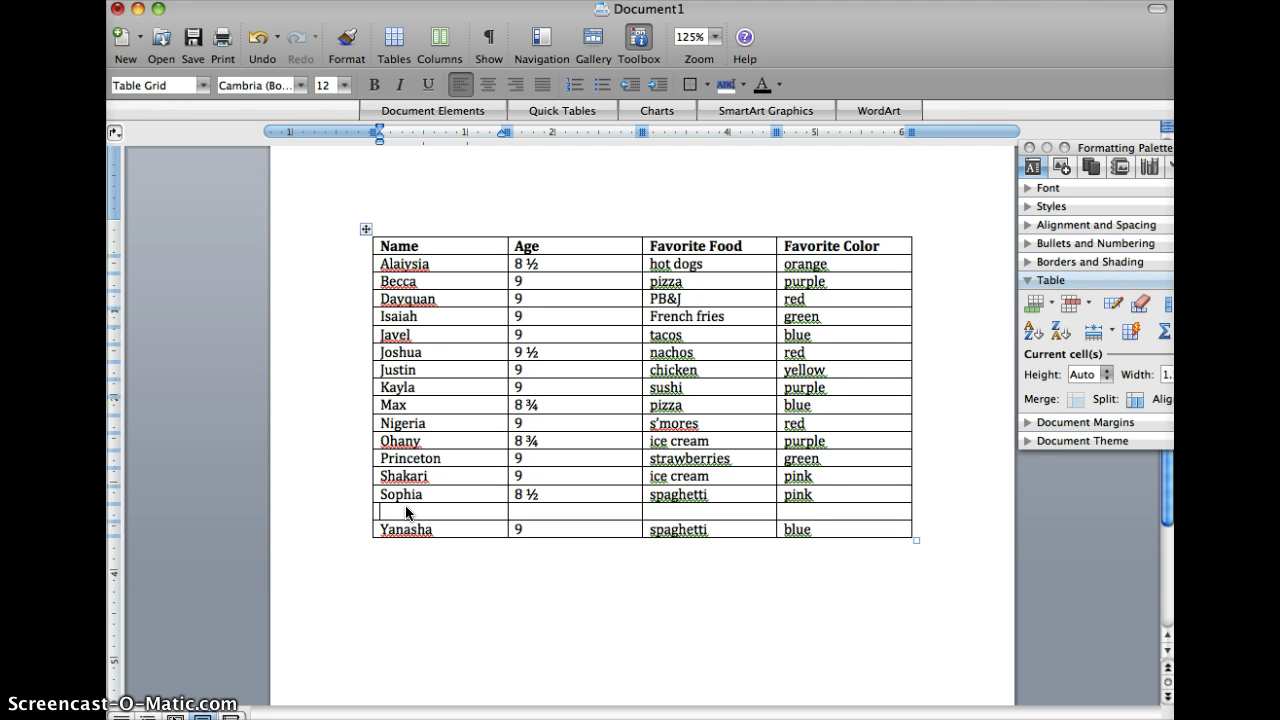
{"action": "type", "text": "Thomas"}
{"action": "key", "text": "Tab"}
{"action": "type", "text": "corn on the"}
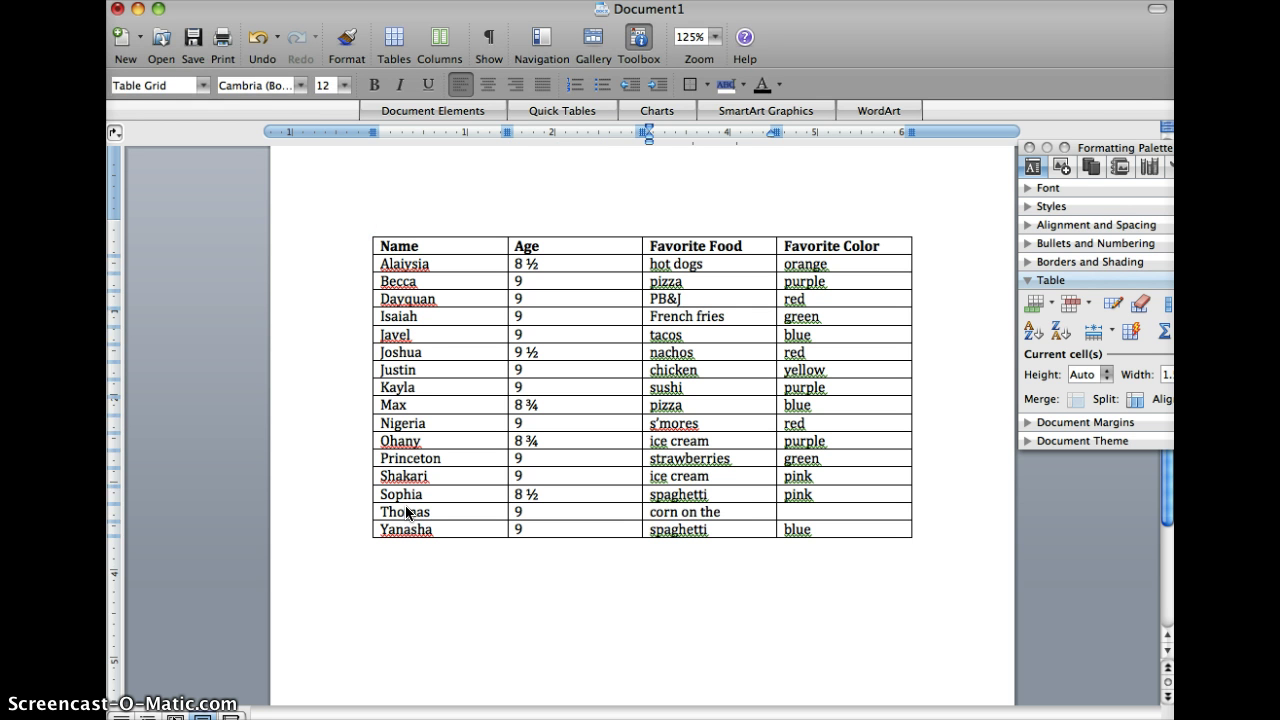
{"action": "type", "text": " cob"}
{"action": "key", "text": "Tab"}
{"action": "type", "text": "purple"}
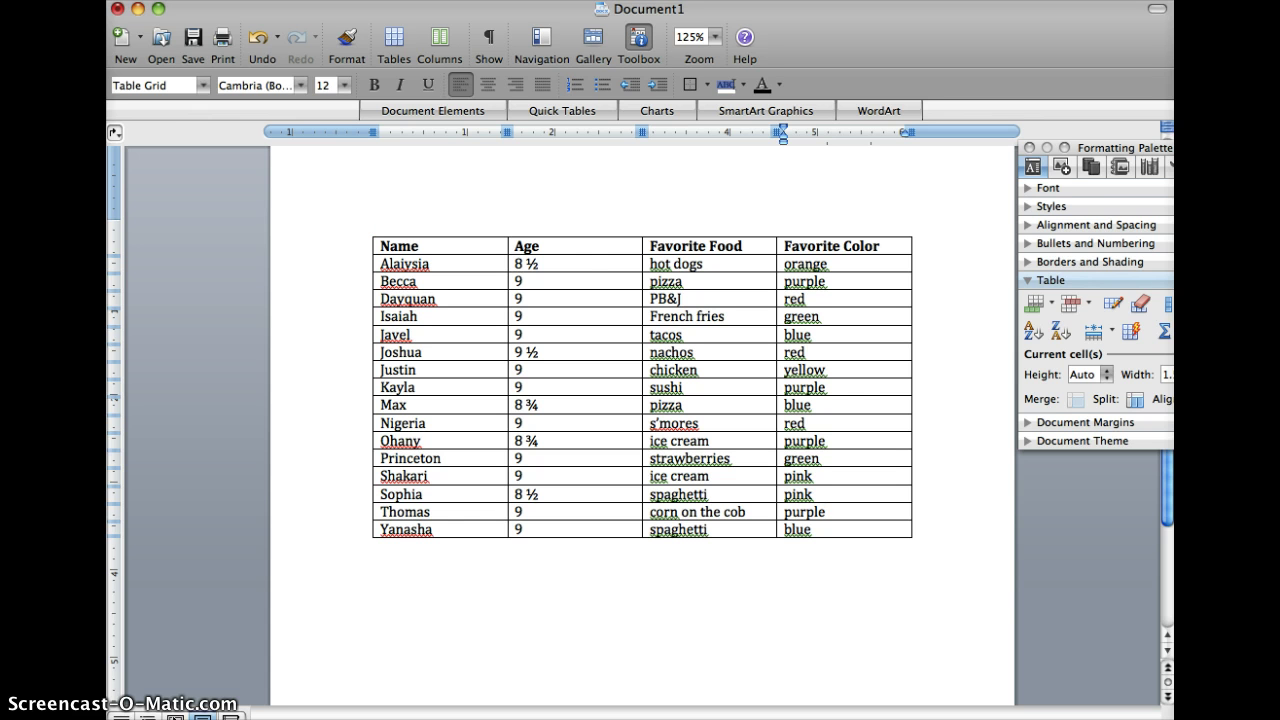
Sort the table by the Age column in ascending order, and re-sort it by Age in descending order
{"action": "left_click", "coordinate": [565, 232]}
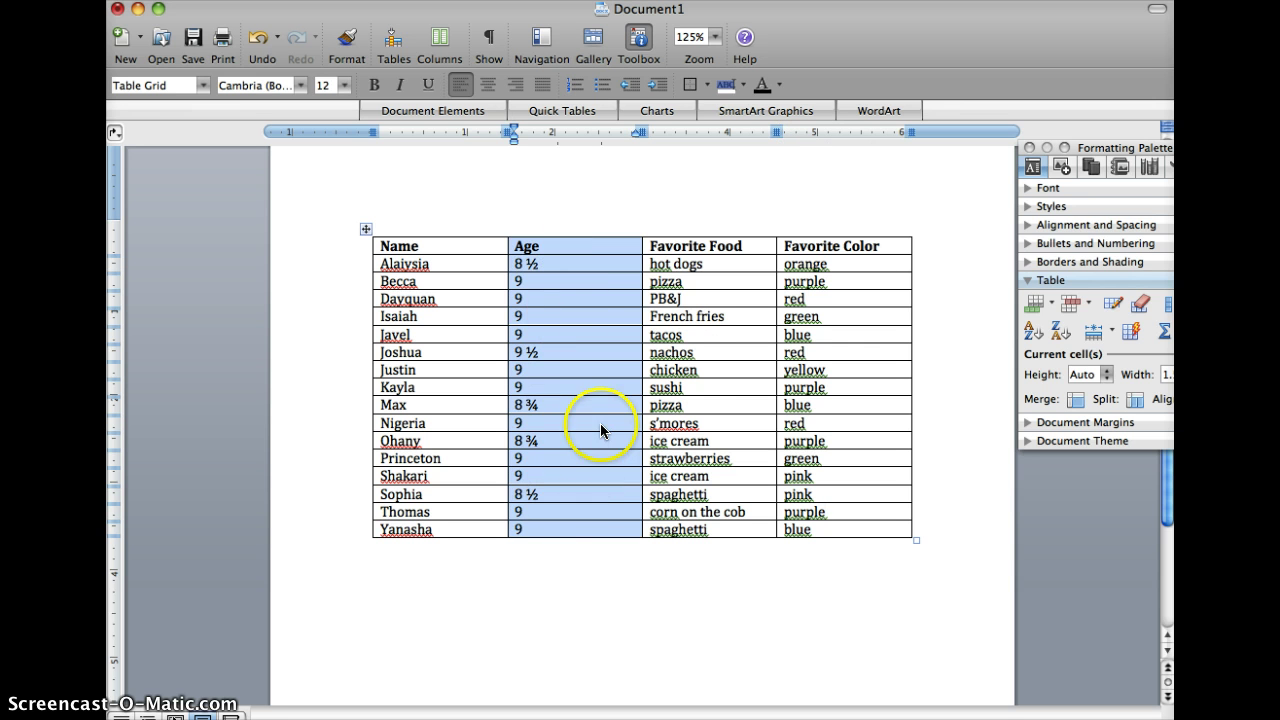
{"action": "left_click", "coordinate": [1031, 333]}
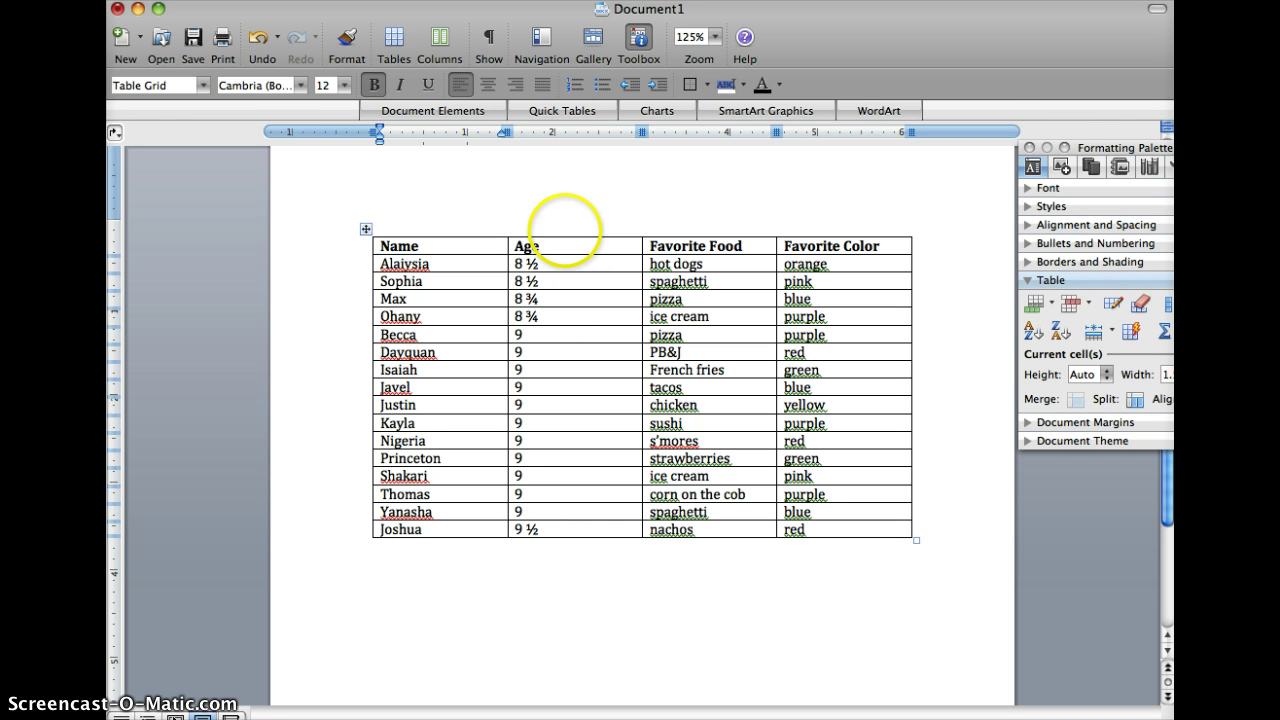
{"action": "left_click", "coordinate": [565, 232]}
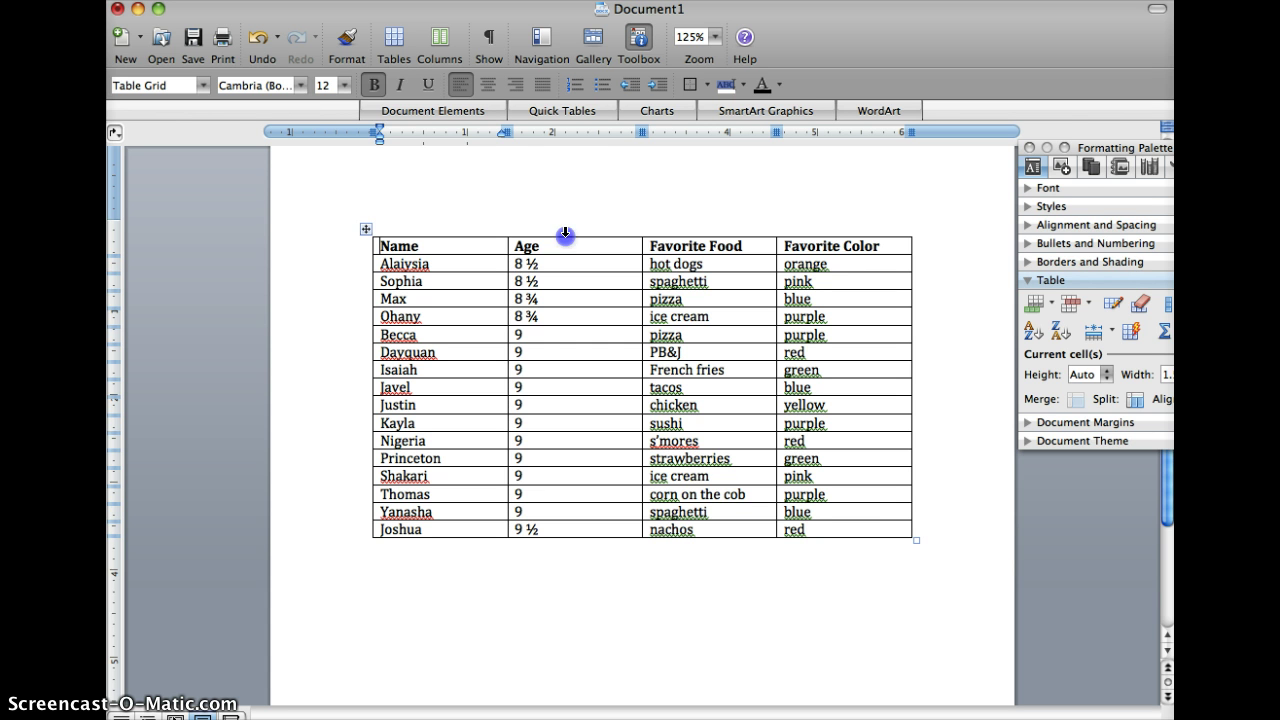
{"action": "left_click", "coordinate": [1062, 333]}
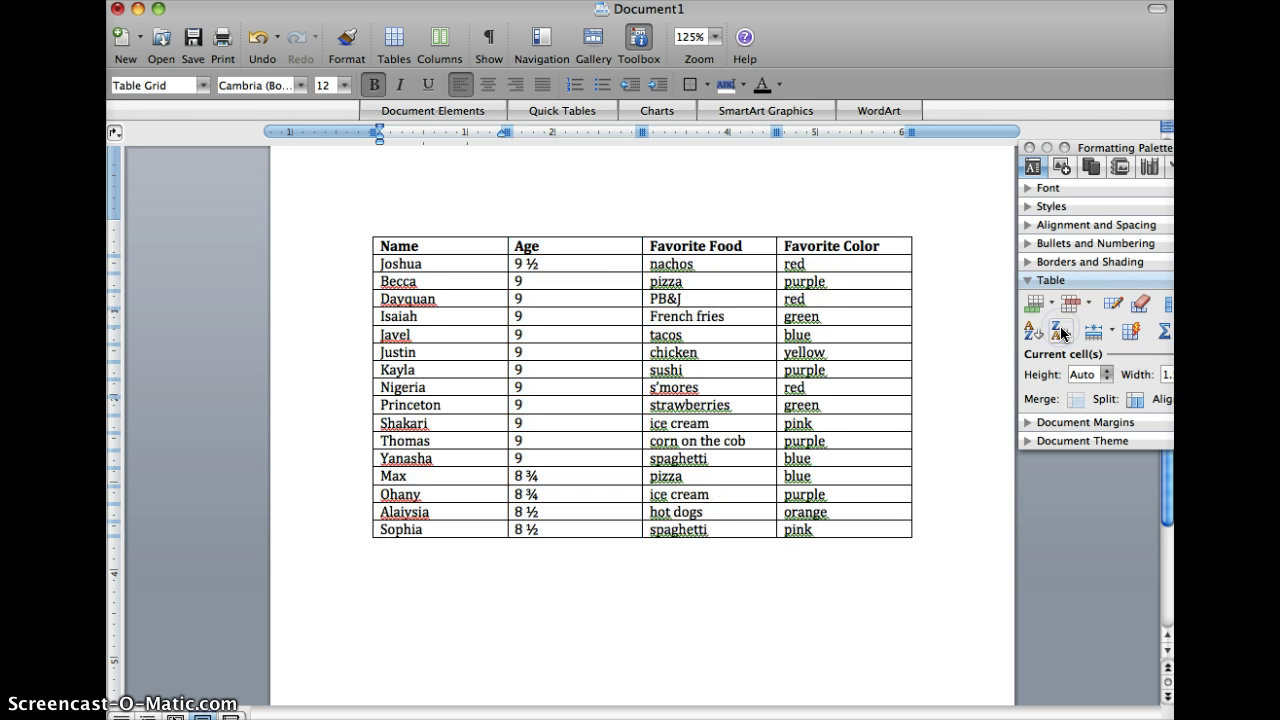
Sort the table in descending alphabetical order by the Favorite Food column
{"action": "left_click", "coordinate": [578, 233]}
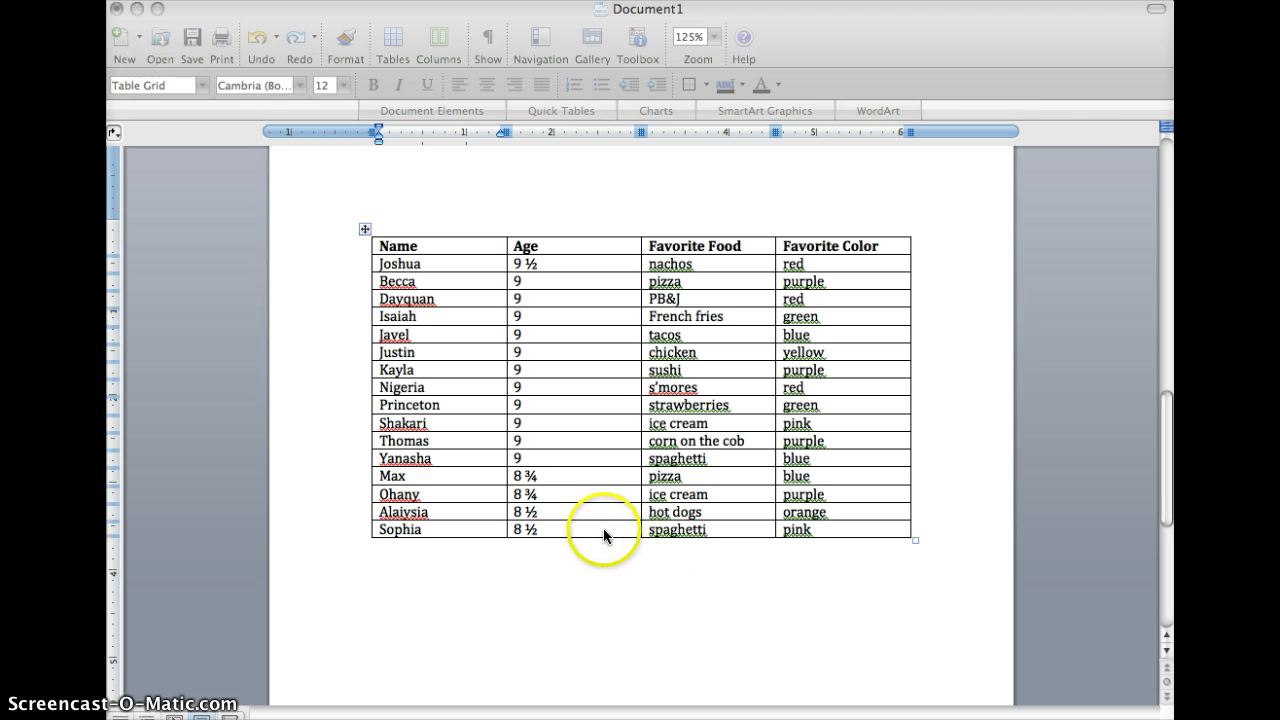
{"action": "left_click", "coordinate": [604, 535]}
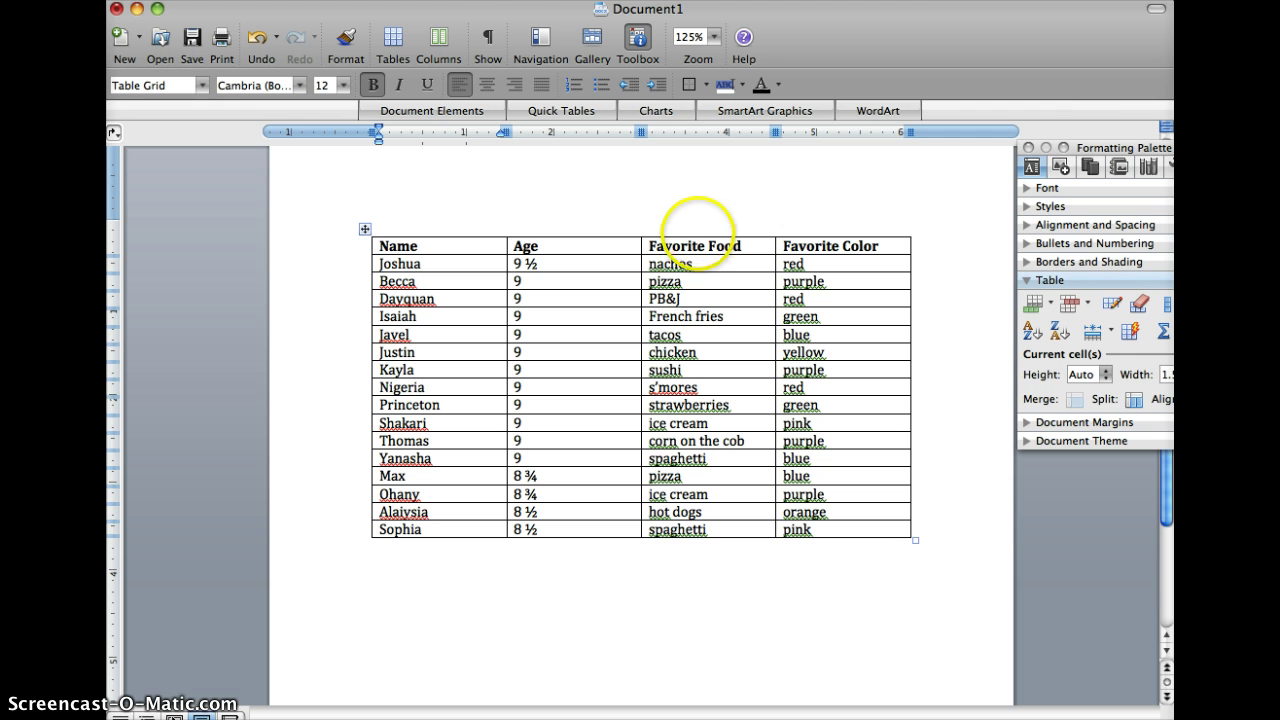
{"action": "left_click", "coordinate": [698, 233]}
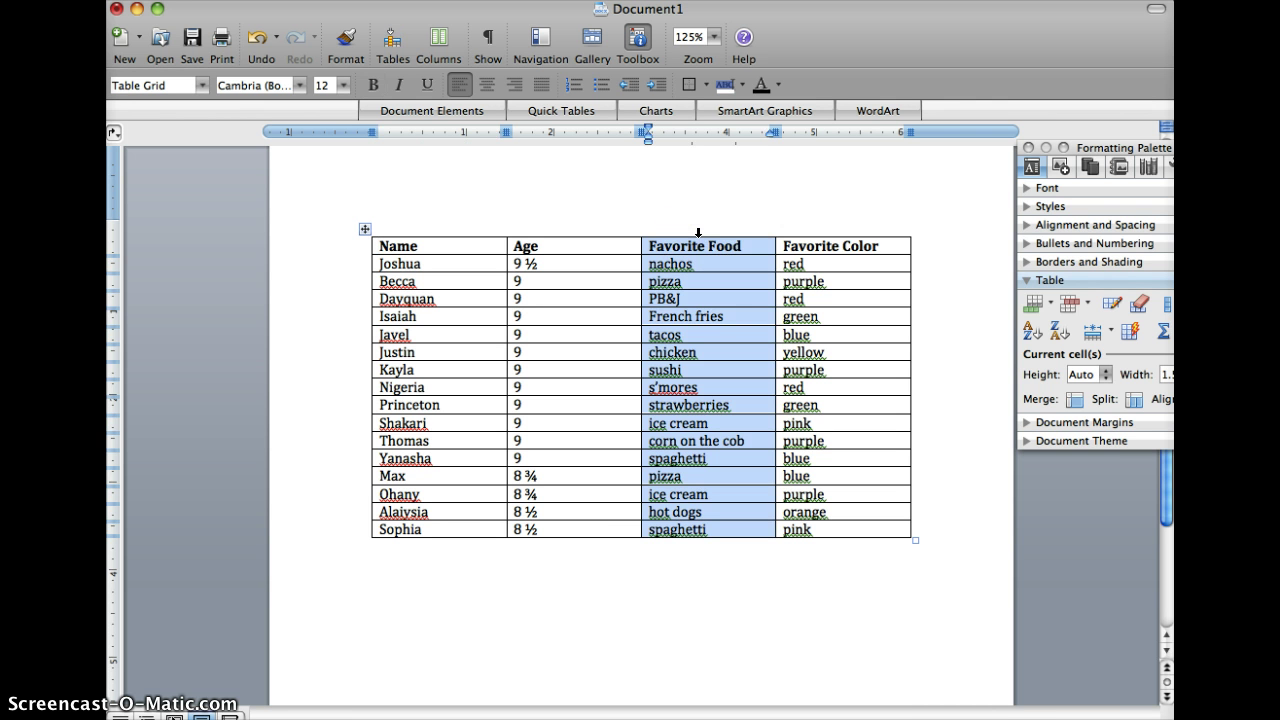
{"action": "left_click", "coordinate": [1060, 333]}
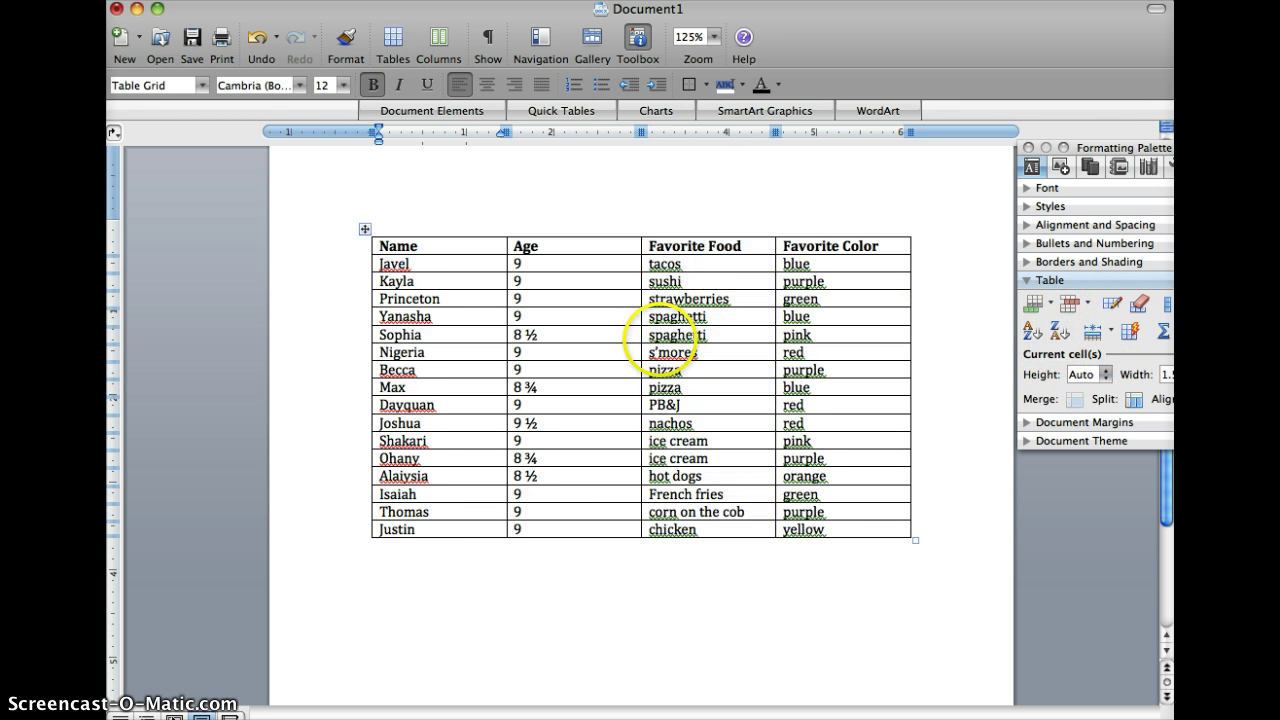